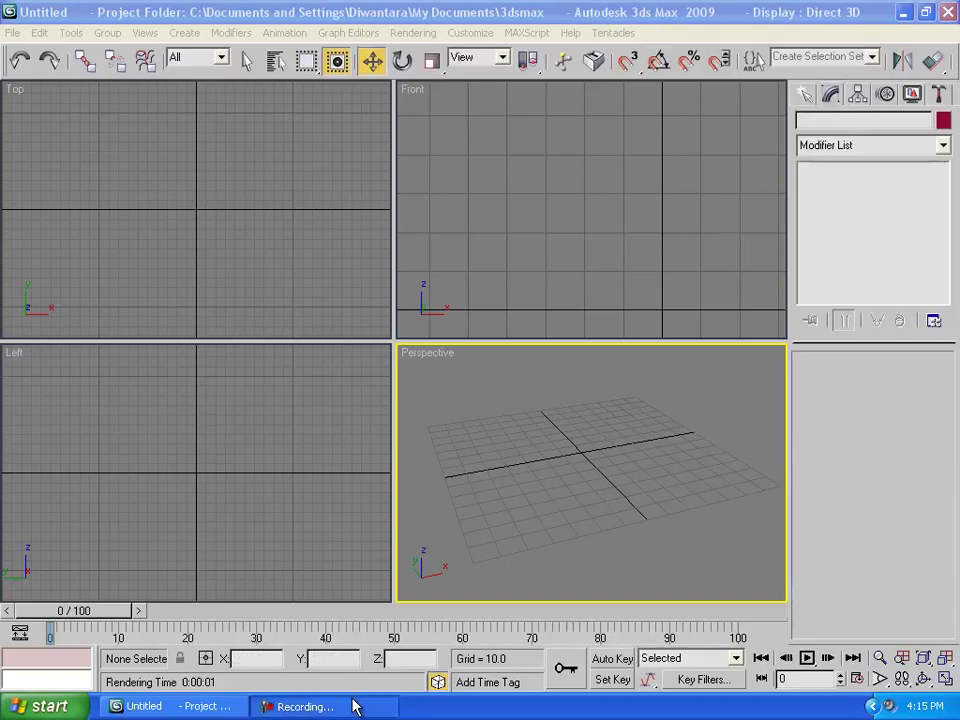
# Bring 3ds Max forward and adjust the Perspective view, returning to Select and Move.
pyautogui.click(200, 706)
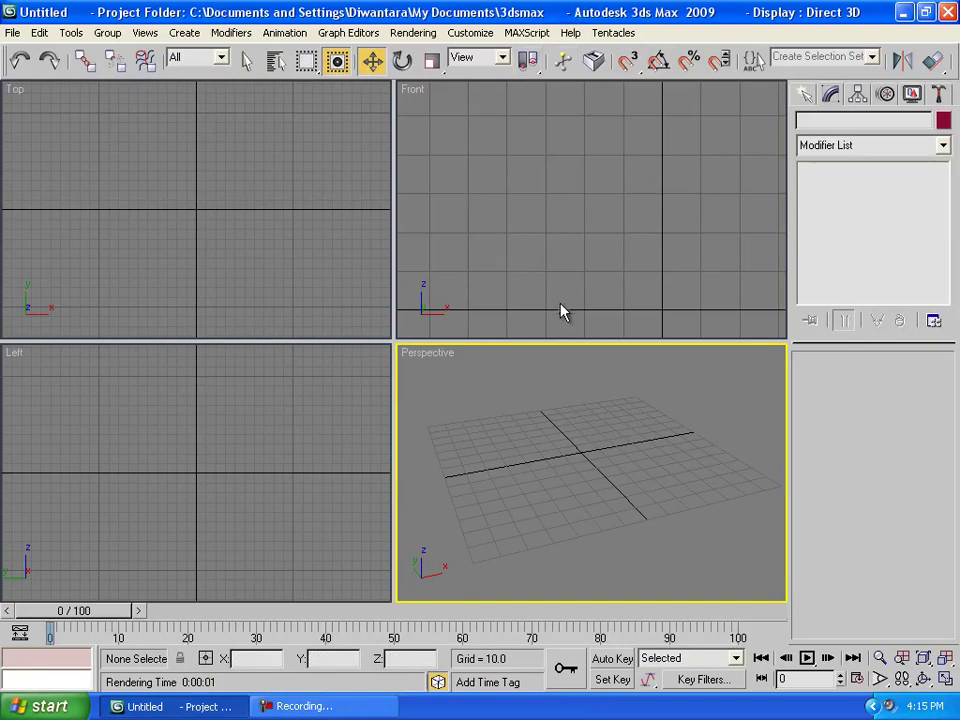
pyautogui.moveTo(671, 506)
pyautogui.mouseDown(button='middle')
pyautogui.moveTo(645, 504)
pyautogui.moveTo(659, 510)
pyautogui.mouseUp(button='middle')
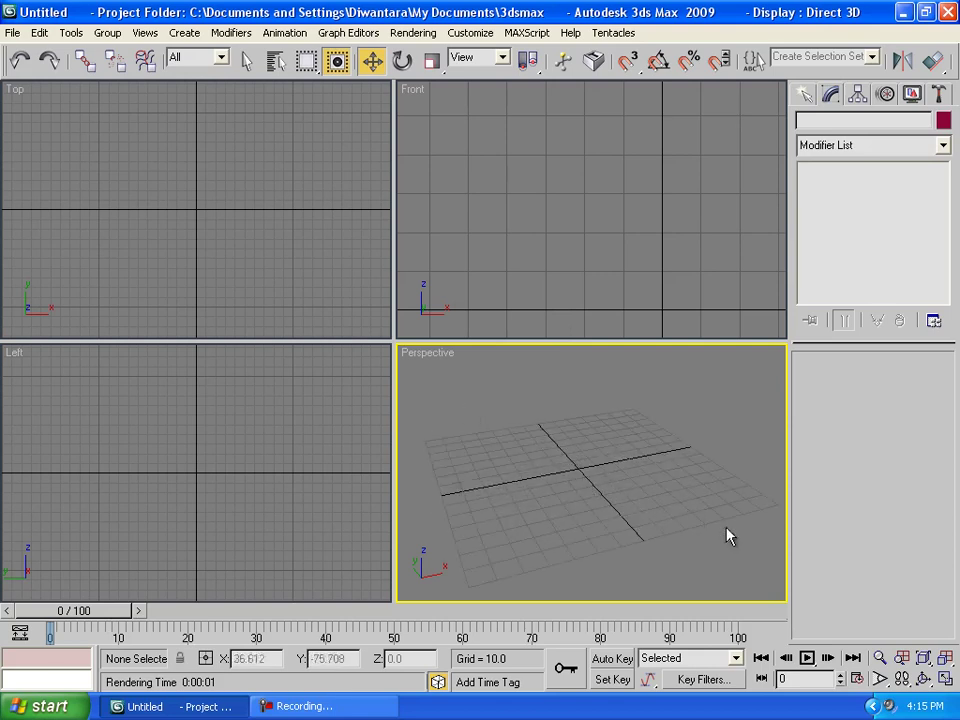
pyautogui.hotkey('ctrl', 'r')
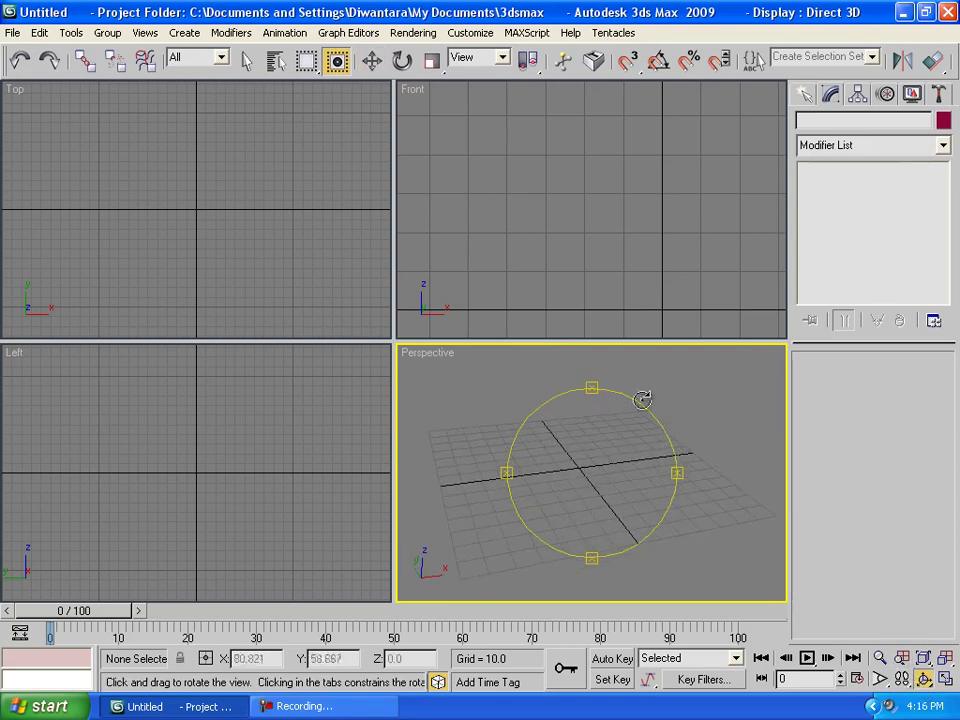
pyautogui.click(374, 62)
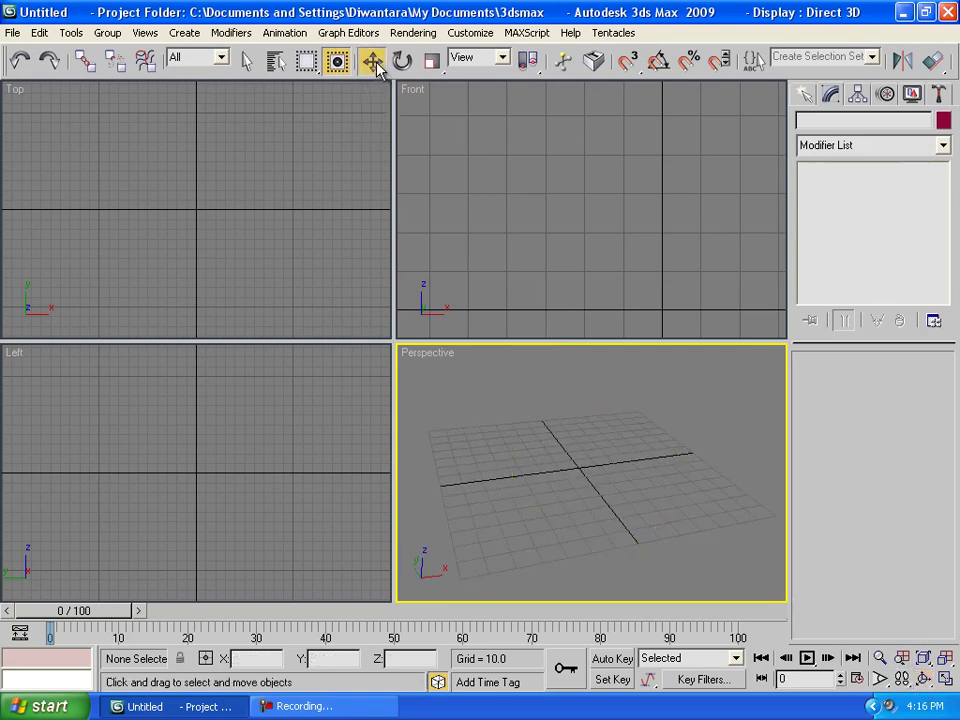
# Draw a cone with radii 8.854 and 12.286 and height 23.778 as a cup shape.
pyautogui.click(805, 95)
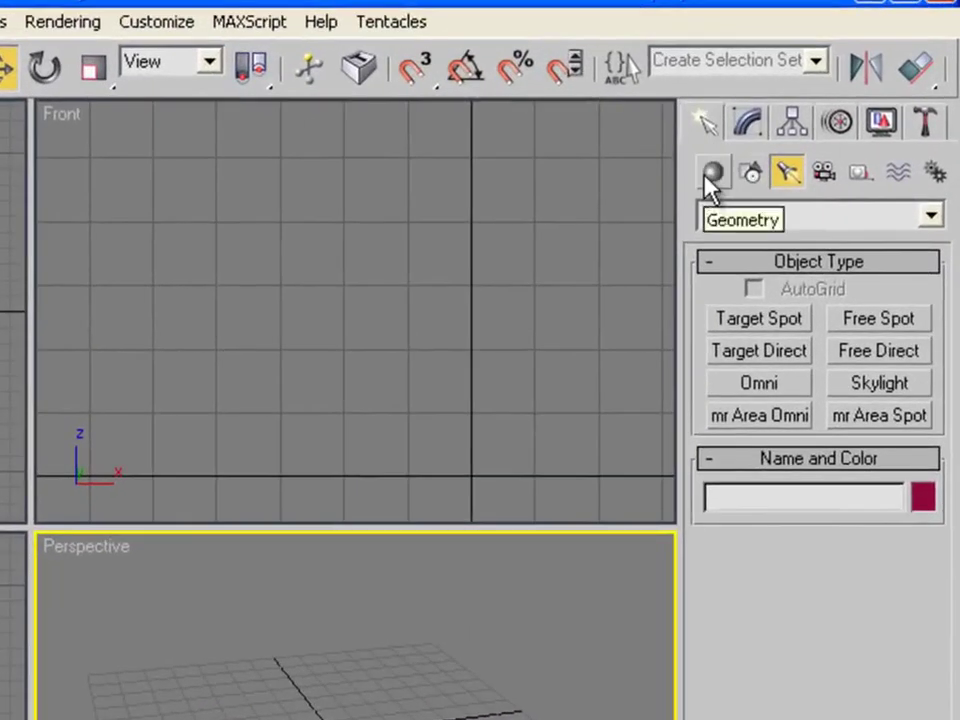
pyautogui.click(712, 174)
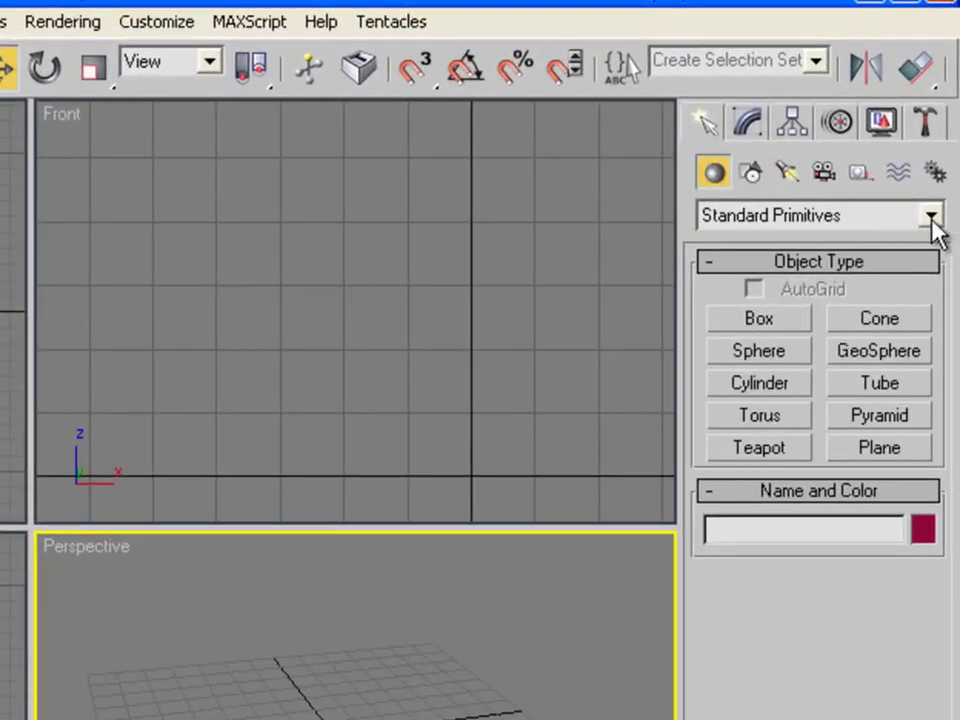
pyautogui.click(900, 320)
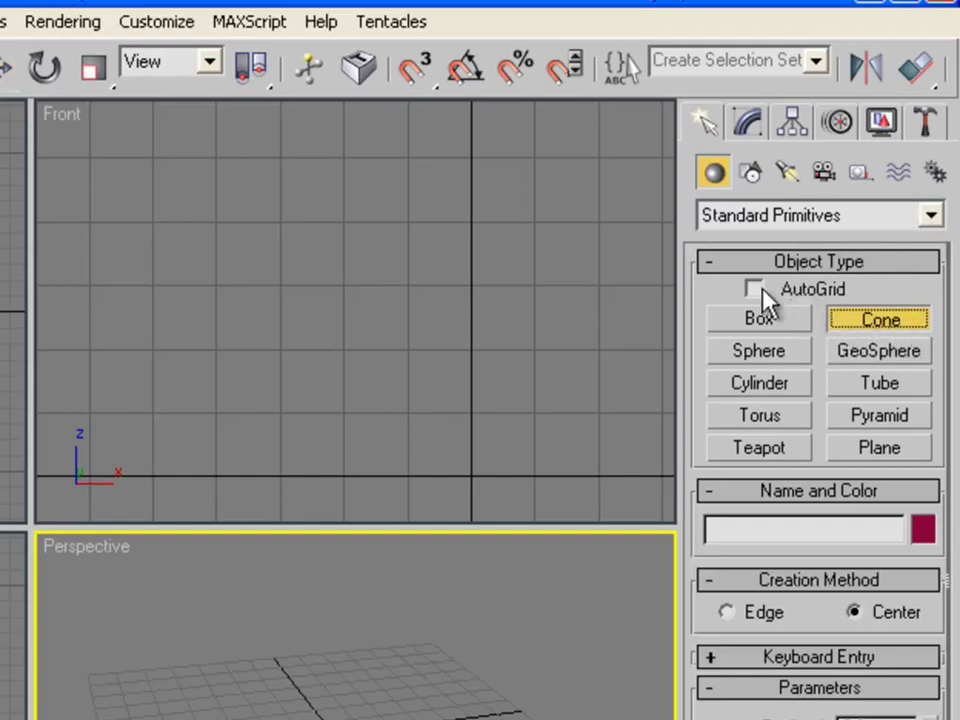
pyautogui.scroll(3, 313, 590)
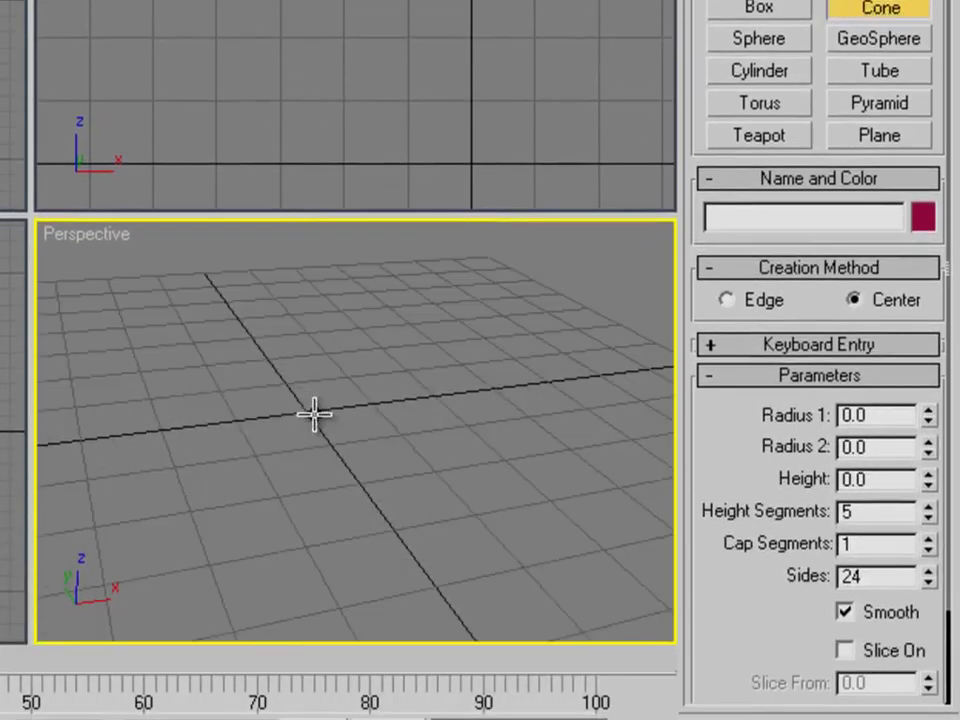
pyautogui.moveTo(218, 417); pyautogui.dragTo(257, 439)
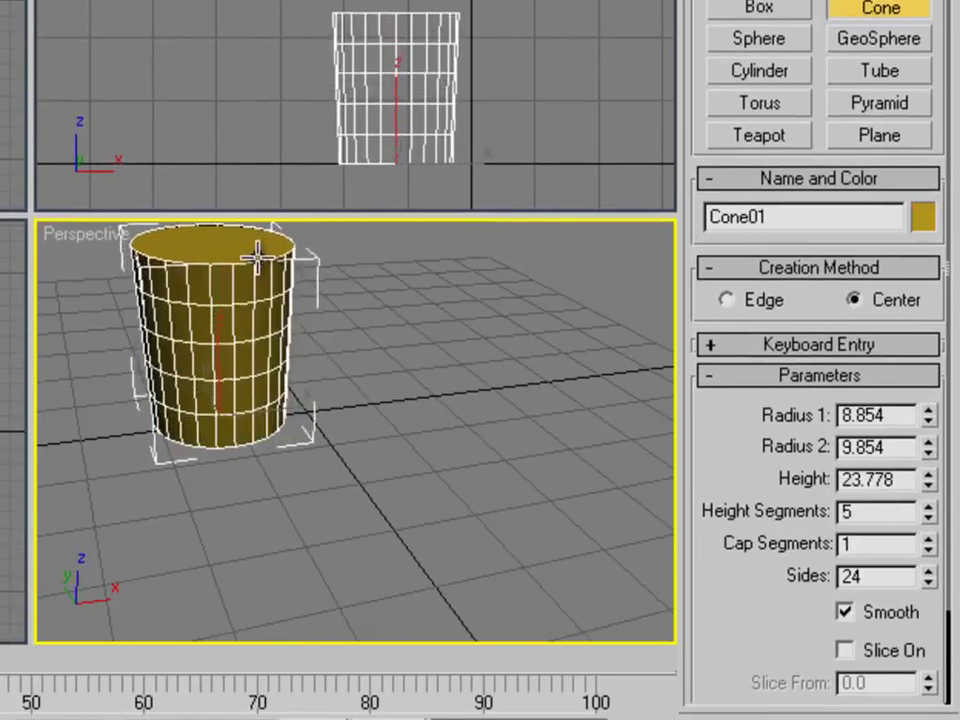
pyautogui.click(240, 216)
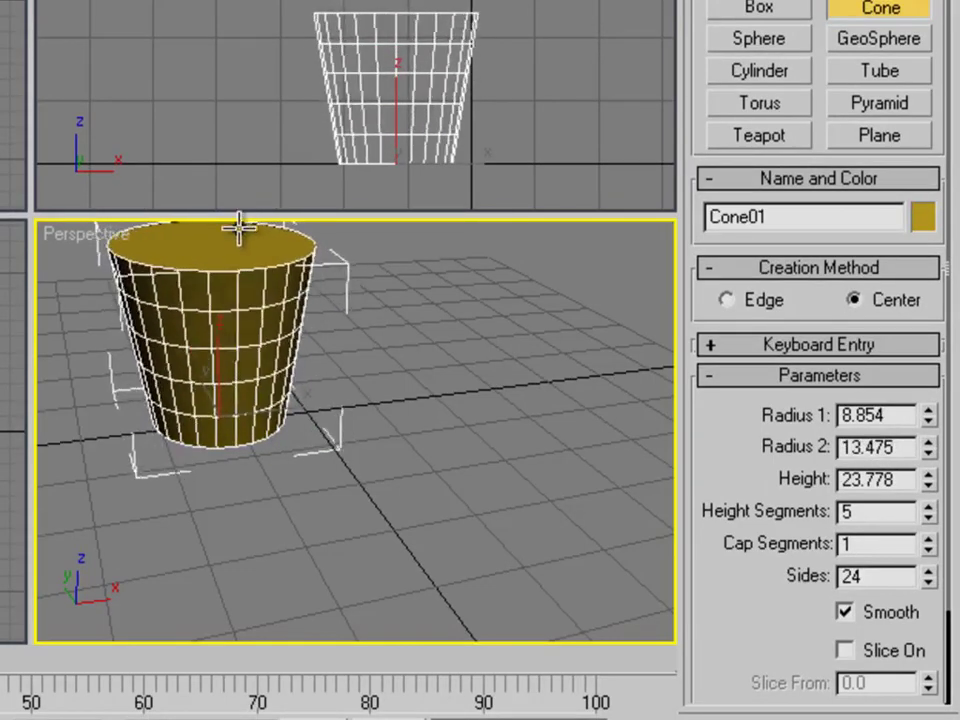
pyautogui.click(240, 219)
pyautogui.moveTo(265, 440); pyautogui.dragTo(400, 470, button='middle')
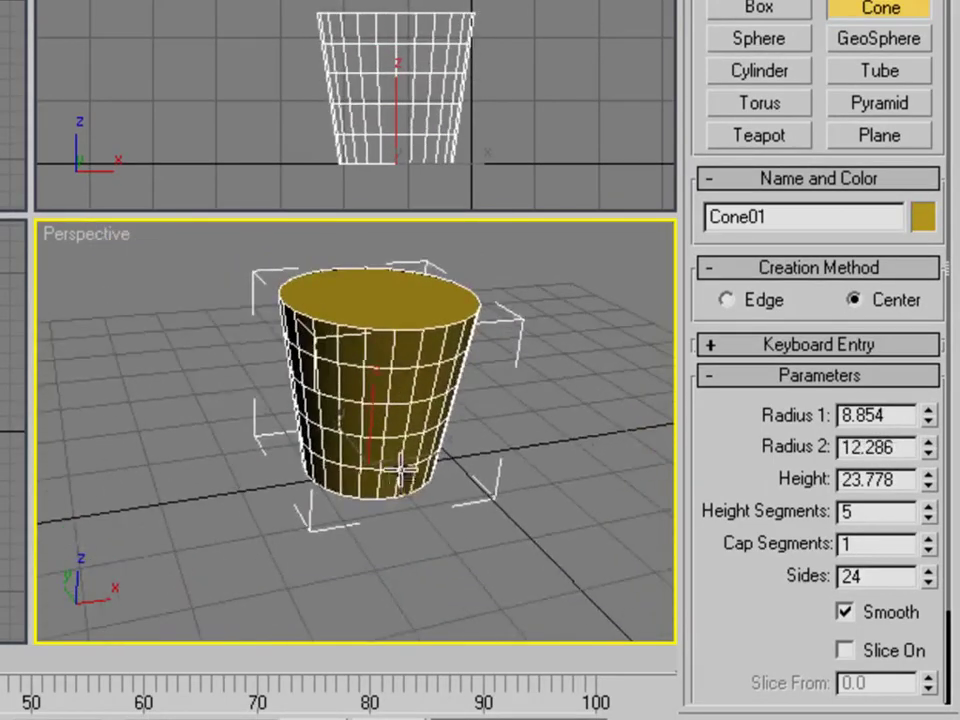
pyautogui.scroll(4, 422, 437)
pyautogui.scroll(-2, 407, 431)
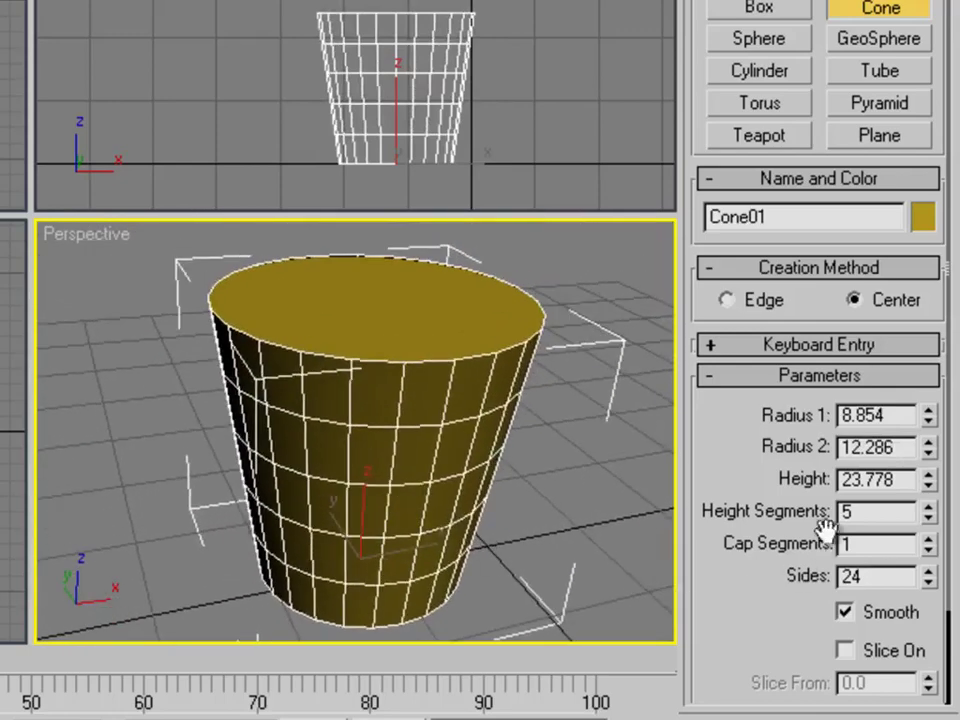
# Clone the cone as an independent Copy named Cone02 and show its parameters in the Modify panel.
pyautogui.rightClick(409, 380)
pyautogui.rightClick(411, 386)
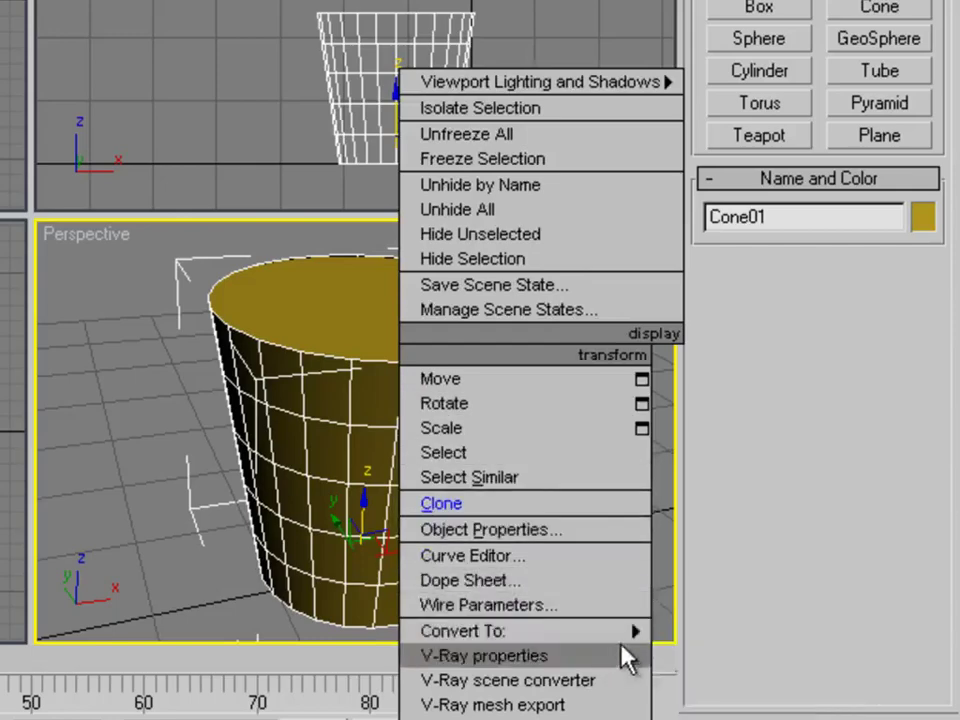
pyautogui.click(588, 504)
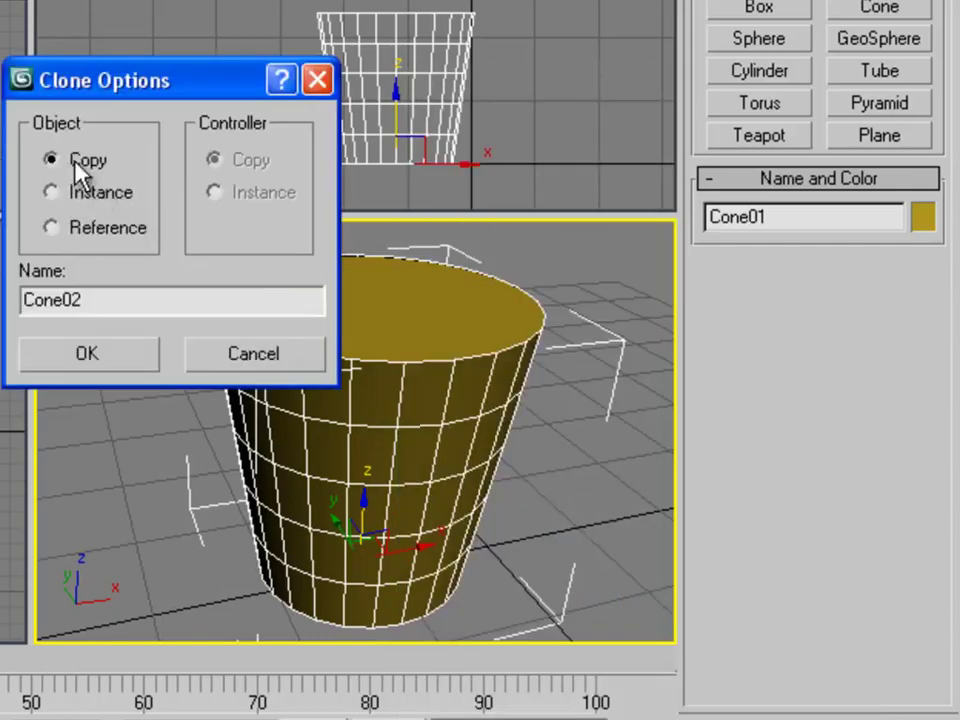
pyautogui.click(112, 355)
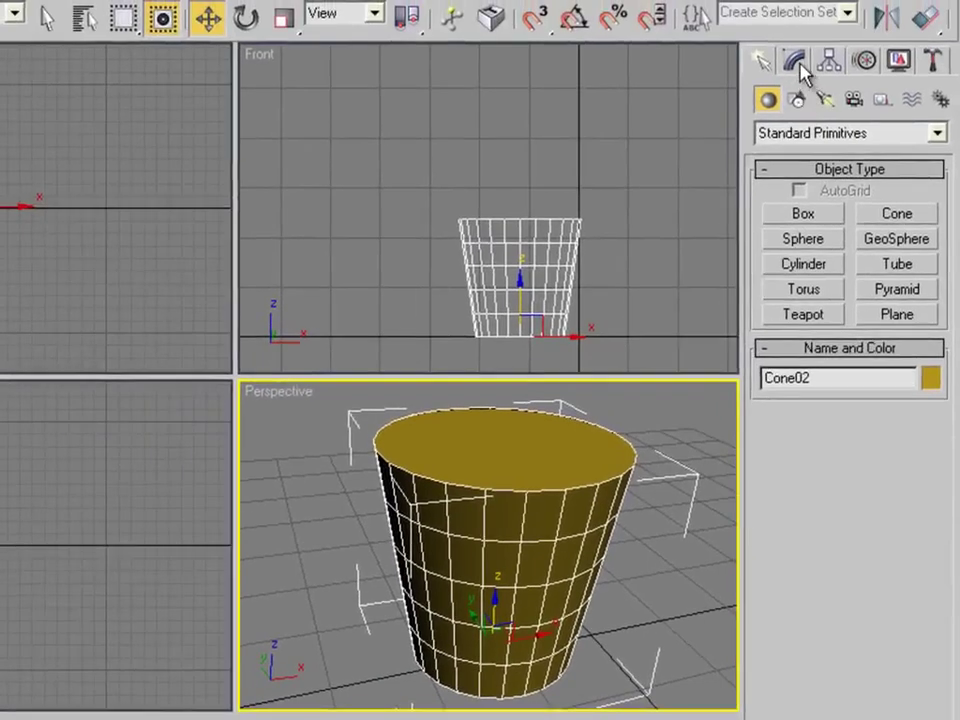
pyautogui.click(801, 68)
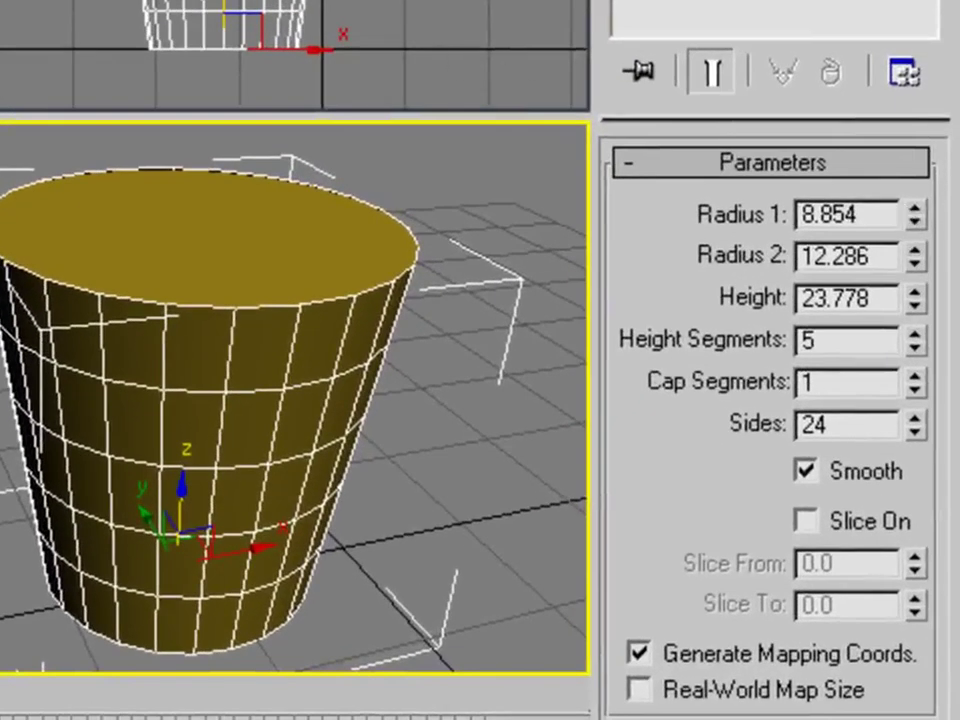
# Adjust Cone02's bottom and top radii and raise it above the original cone.
pyautogui.moveTo(378, 2); pyautogui.dragTo(430, 2, button='middle')
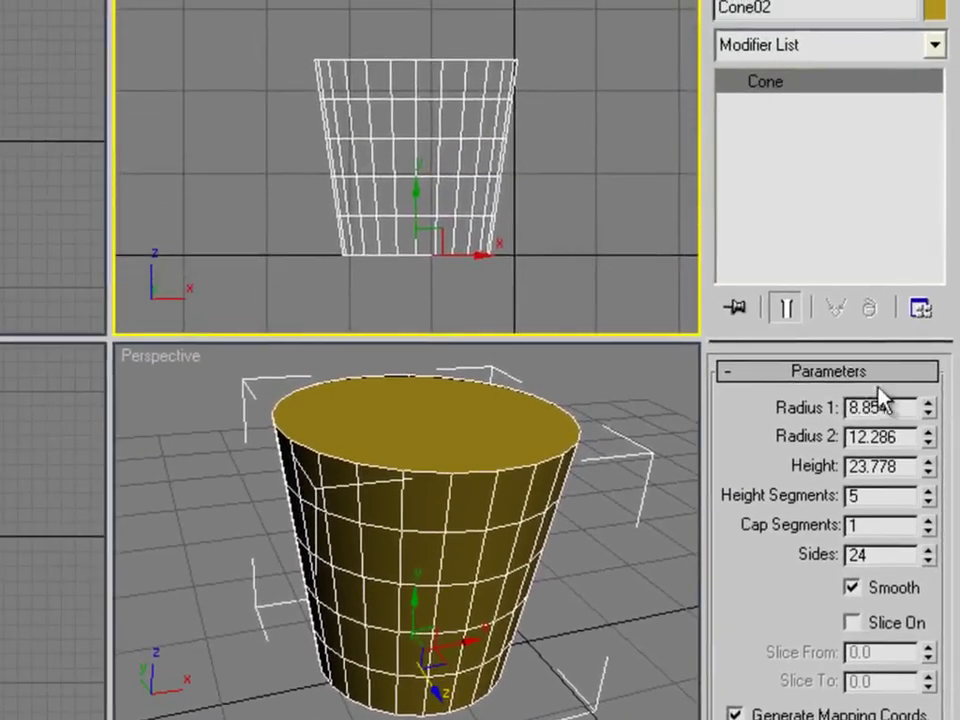
pyautogui.scroll(3, 660, 272)
pyautogui.moveTo(927, 407); pyautogui.dragTo(929, 449)
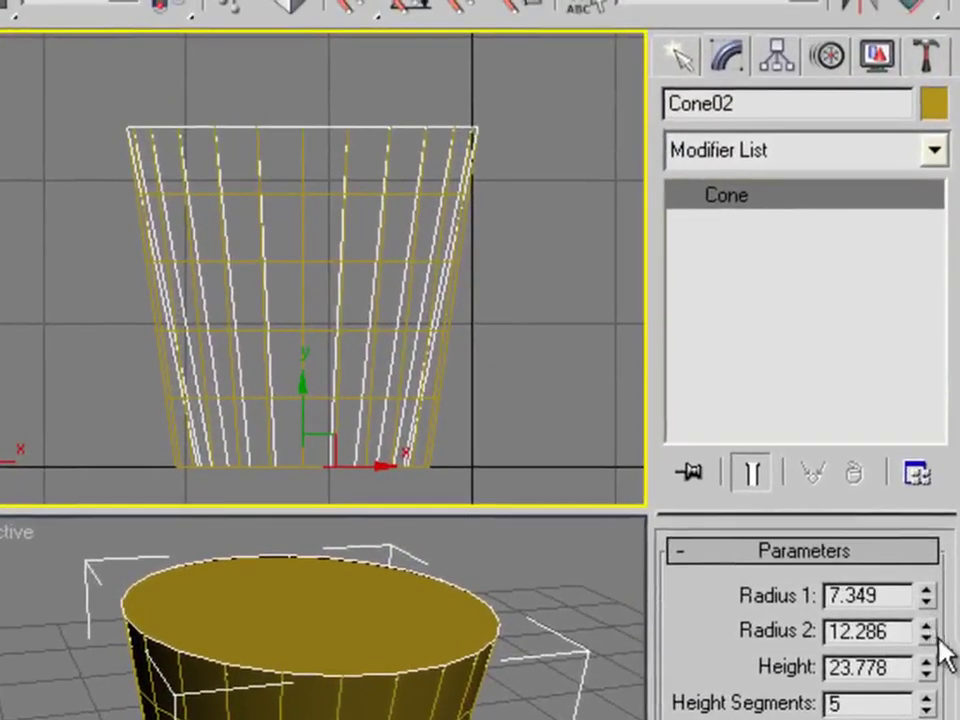
pyautogui.click(927, 467)
pyautogui.moveTo(930, 640); pyautogui.dragTo(926, 636)
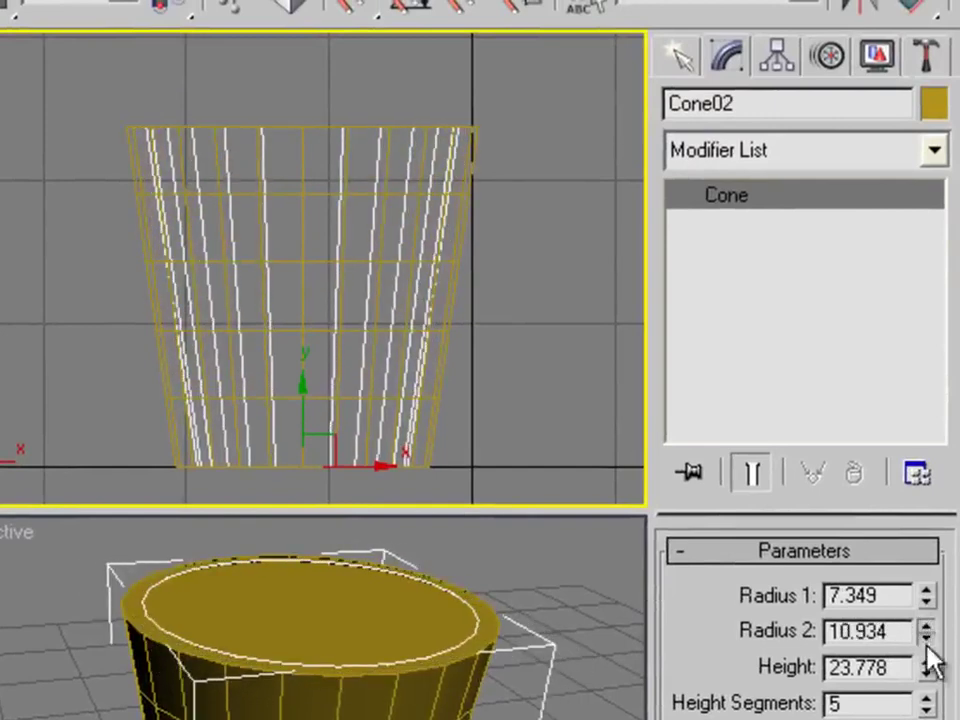
pyautogui.keyDown('shift'); pyautogui.moveTo(302, 399); pyautogui.dragTo(302, 386); pyautogui.keyUp('shift')
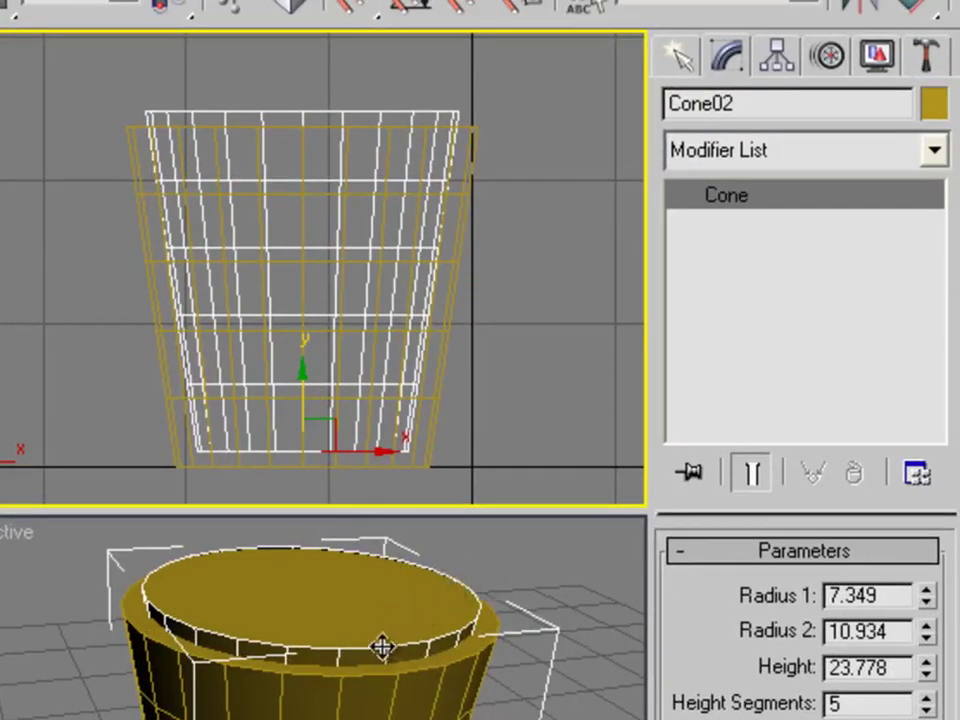
pyautogui.moveTo(926, 598); pyautogui.dragTo(922, 553)
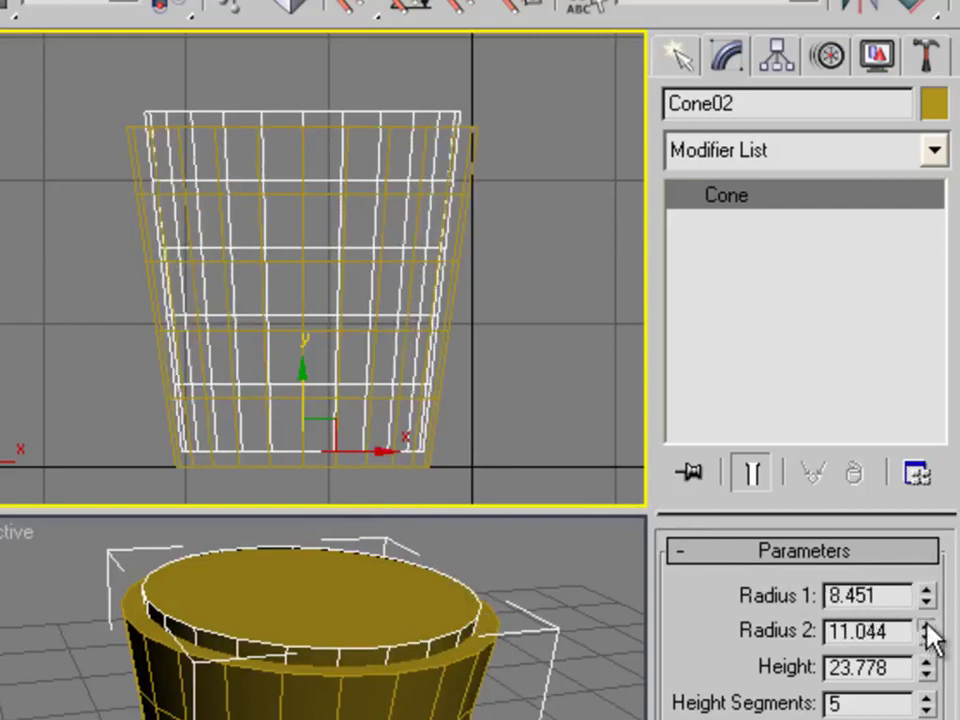
pyautogui.moveTo(927, 633); pyautogui.dragTo(926, 604)
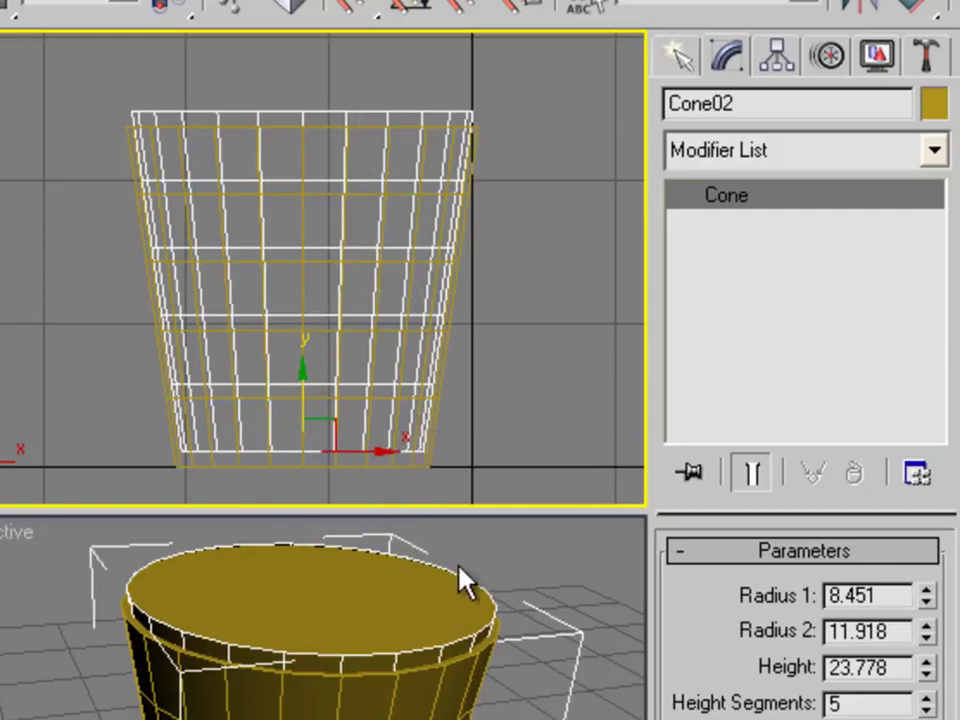
# Fine-tune Cone02's radii to 8.113 and 11.328, then select Cone01.
pyautogui.moveTo(409, 446); pyautogui.dragTo(424, 386, button='middle')
pyautogui.scroll(3, 413, 430)
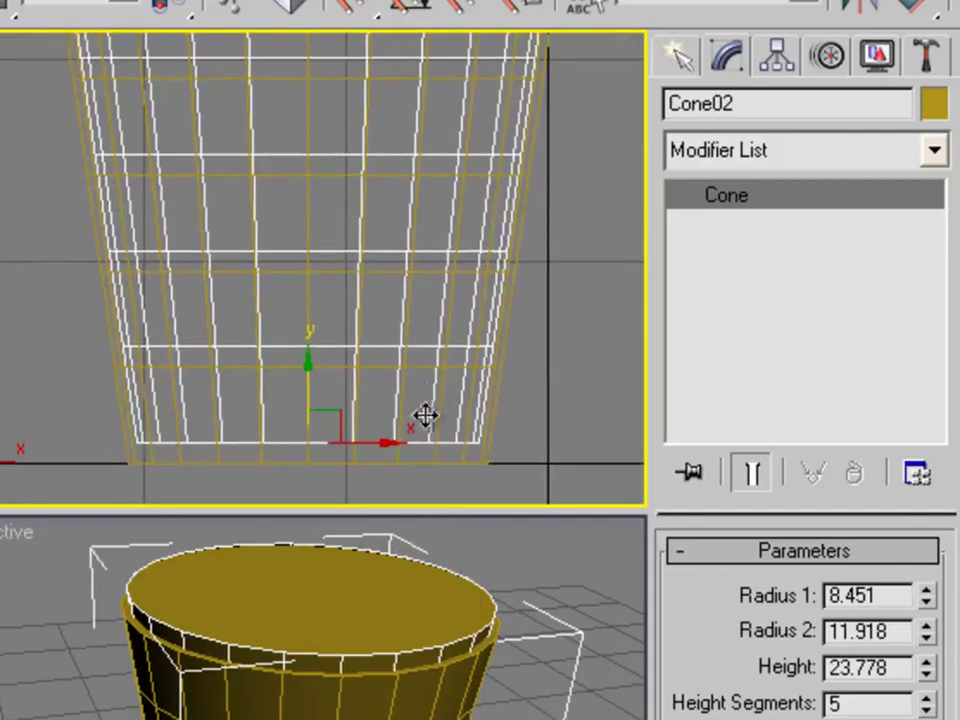
pyautogui.moveTo(926, 597); pyautogui.dragTo(924, 602)
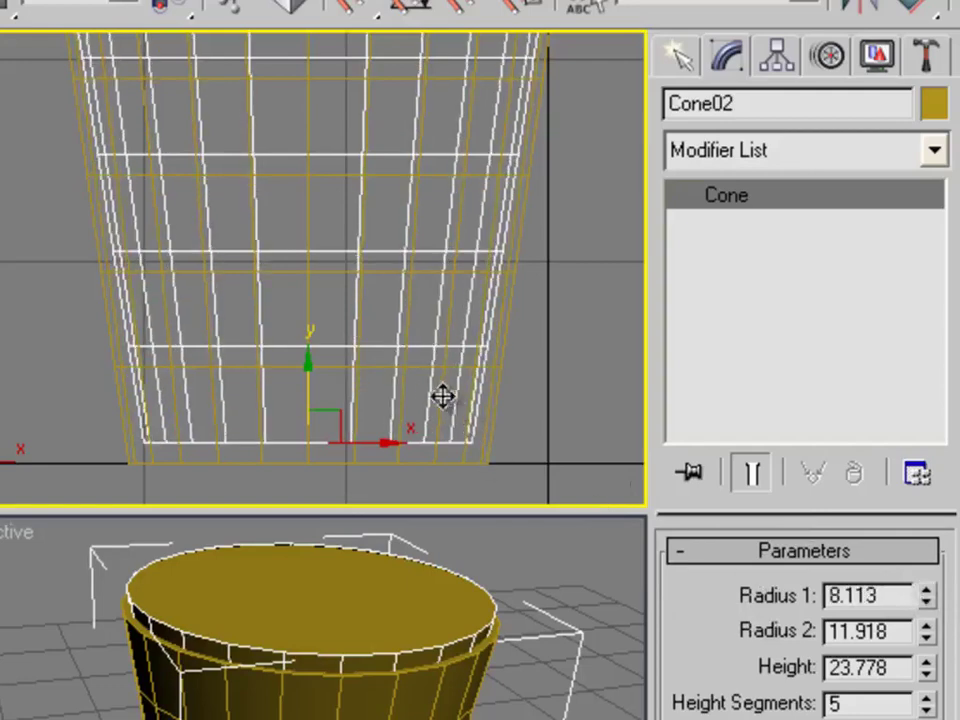
pyautogui.moveTo(443, 397); pyautogui.dragTo(441, 429, button='middle')
pyautogui.scroll(-3, 441, 430)
pyautogui.scroll(3, 441, 430)
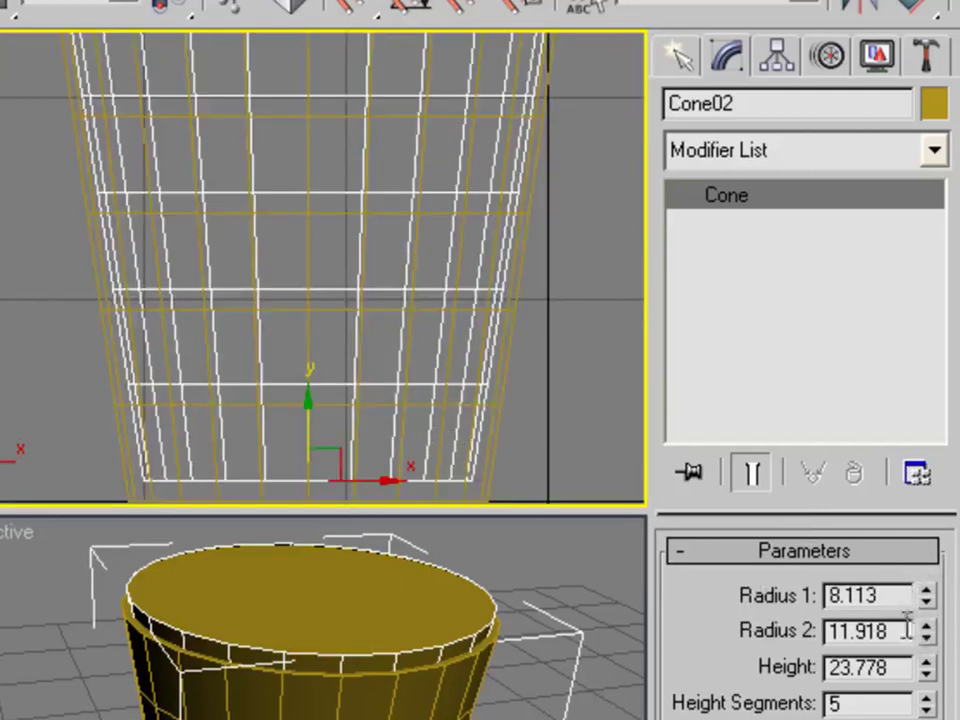
pyautogui.moveTo(926, 628)
pyautogui.mouseDown()
pyautogui.moveTo(928, 645)
pyautogui.moveTo(926, 632)
pyautogui.mouseUp()
pyautogui.moveTo(507, 510); pyautogui.dragTo(490, 452, button='middle')
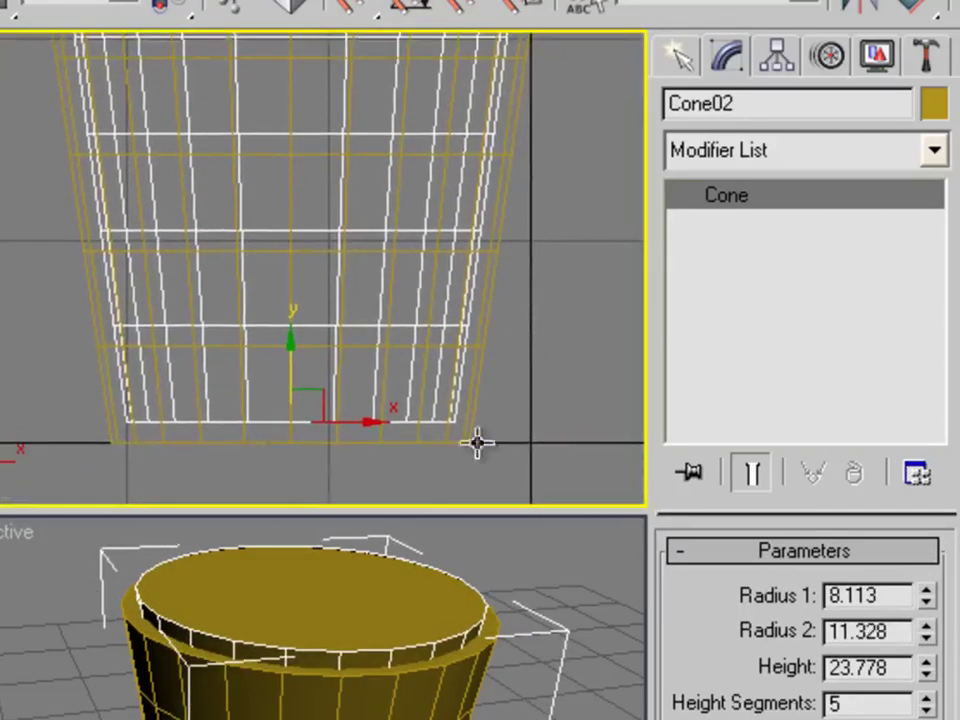
pyautogui.click(461, 436)
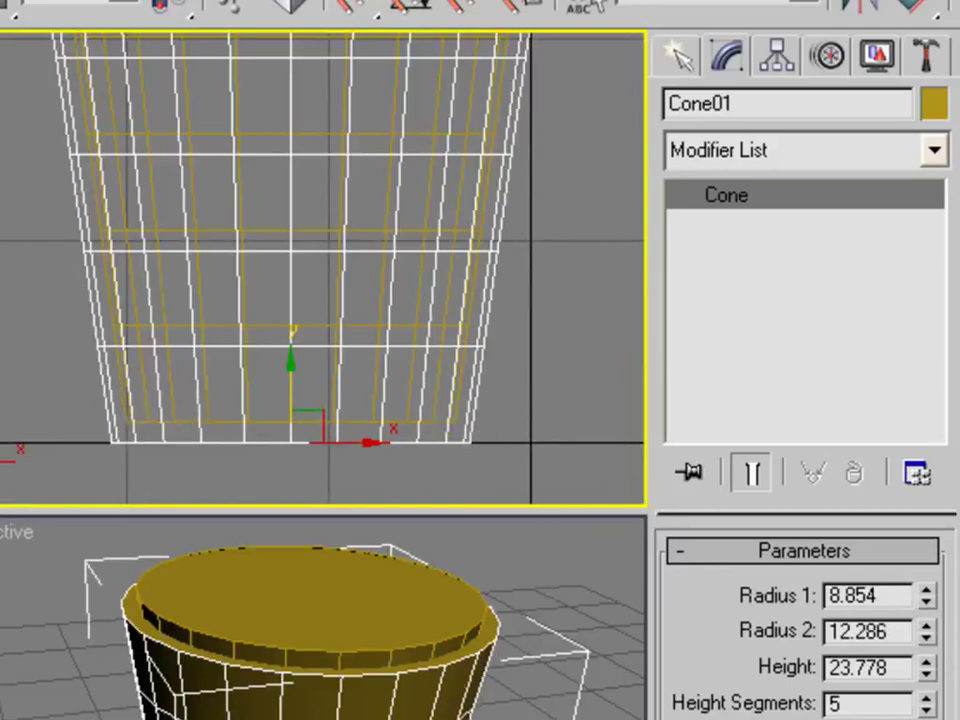
# Turn Cone01 into a ProBoolean object under Compound Objects, using the Subtraction operation.
pyautogui.click(679, 60)
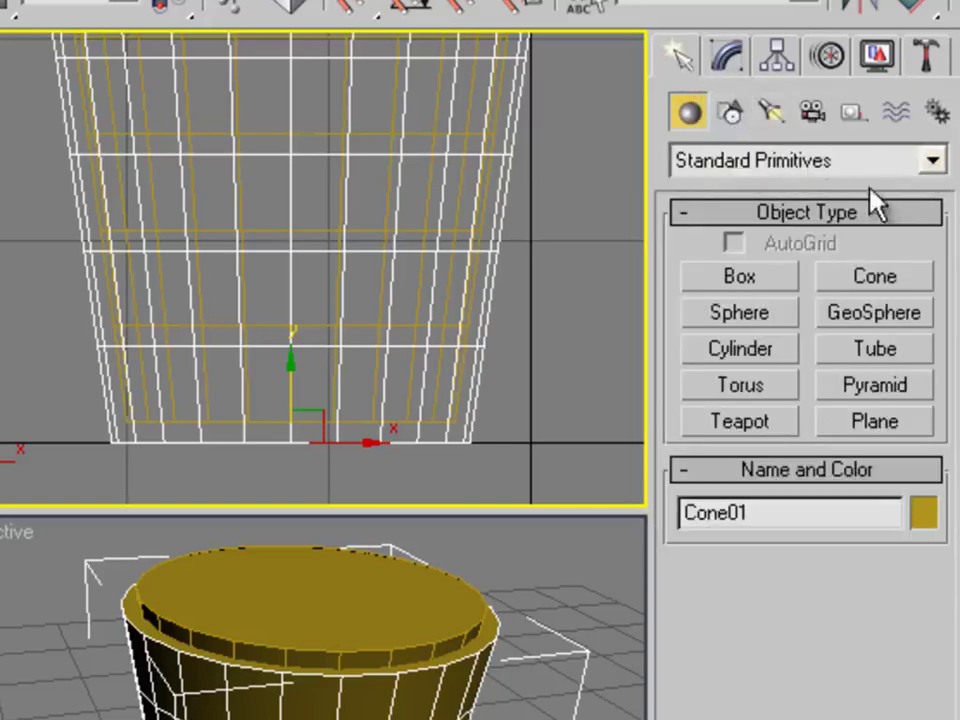
pyautogui.click(929, 163)
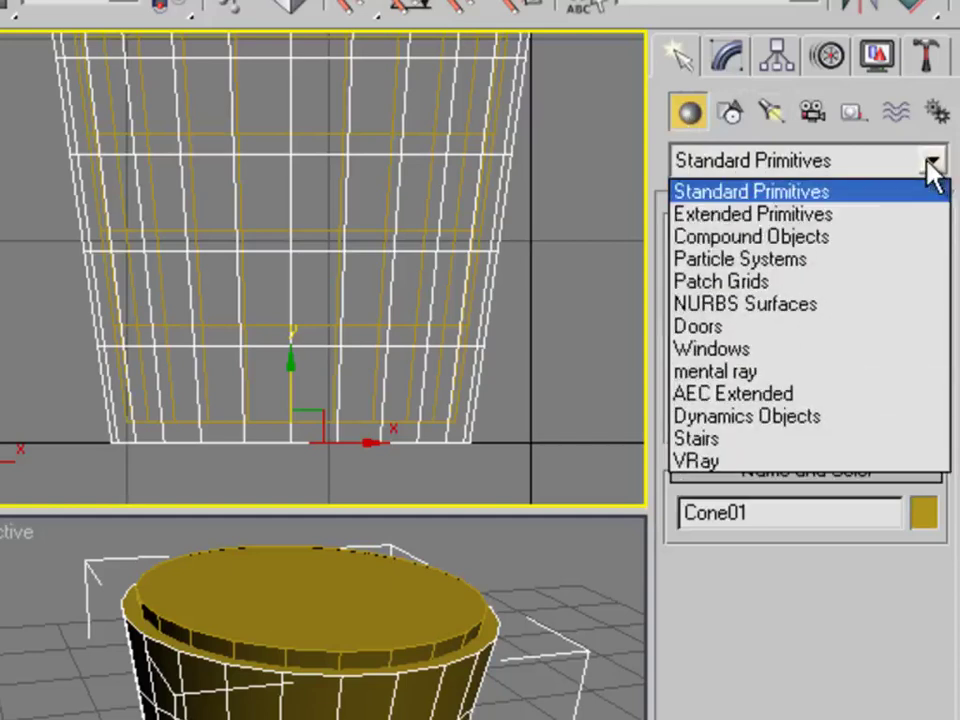
pyautogui.click(786, 238)
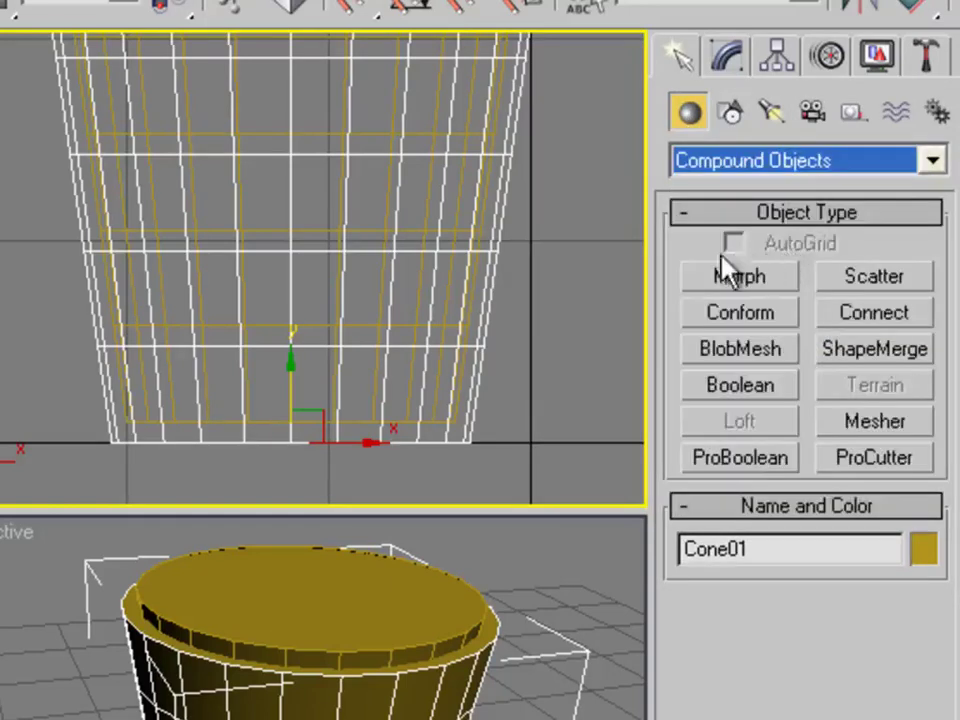
pyautogui.click(737, 470)
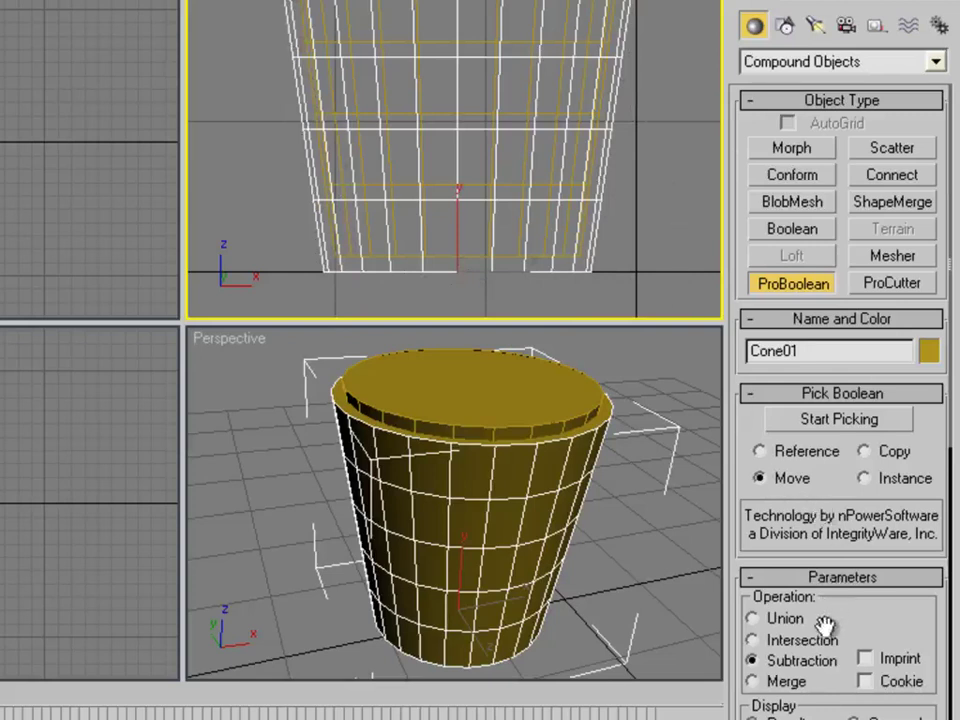
# Pick Cone02 as the ProBoolean operand to hollow the cup, then orbit to inspect it.
pyautogui.click(845, 424)
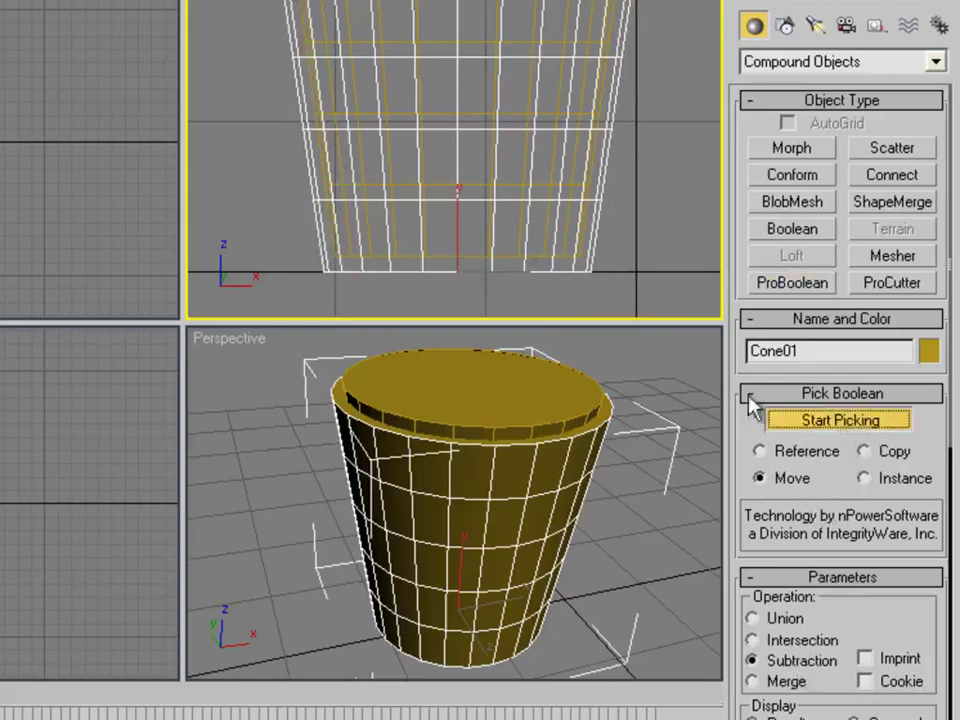
pyautogui.click(484, 392)
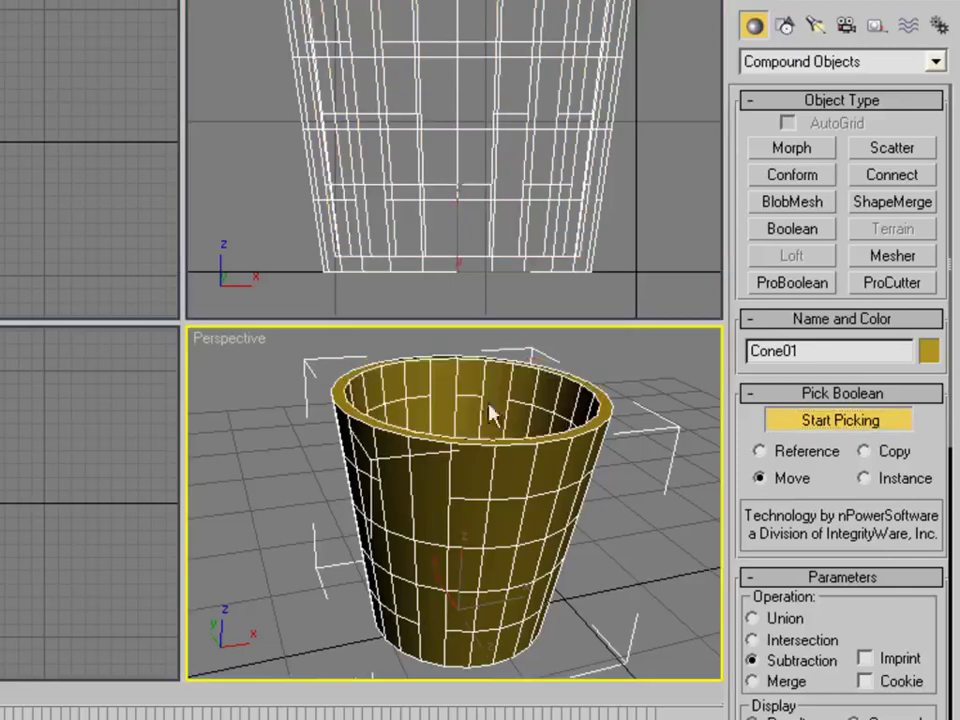
pyautogui.moveTo(510, 471); pyautogui.dragTo(476, 484, button='middle')
pyautogui.scroll(-2, 476, 484)
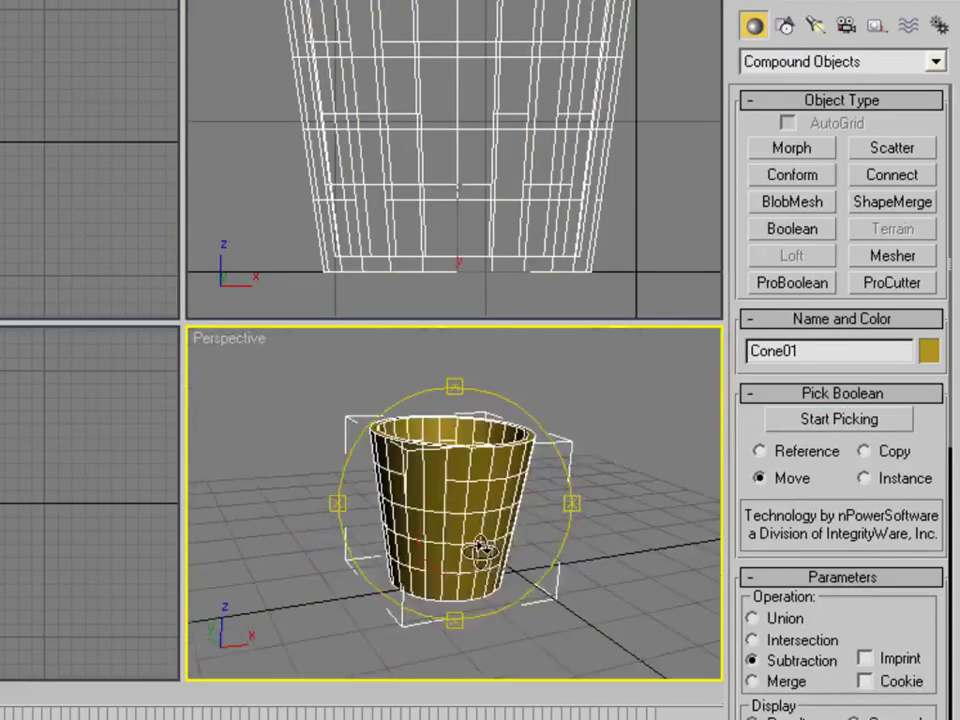
pyautogui.keyDown('alt'); pyautogui.moveTo(481, 551); pyautogui.dragTo(514, 553, button='middle'); pyautogui.keyUp('alt')
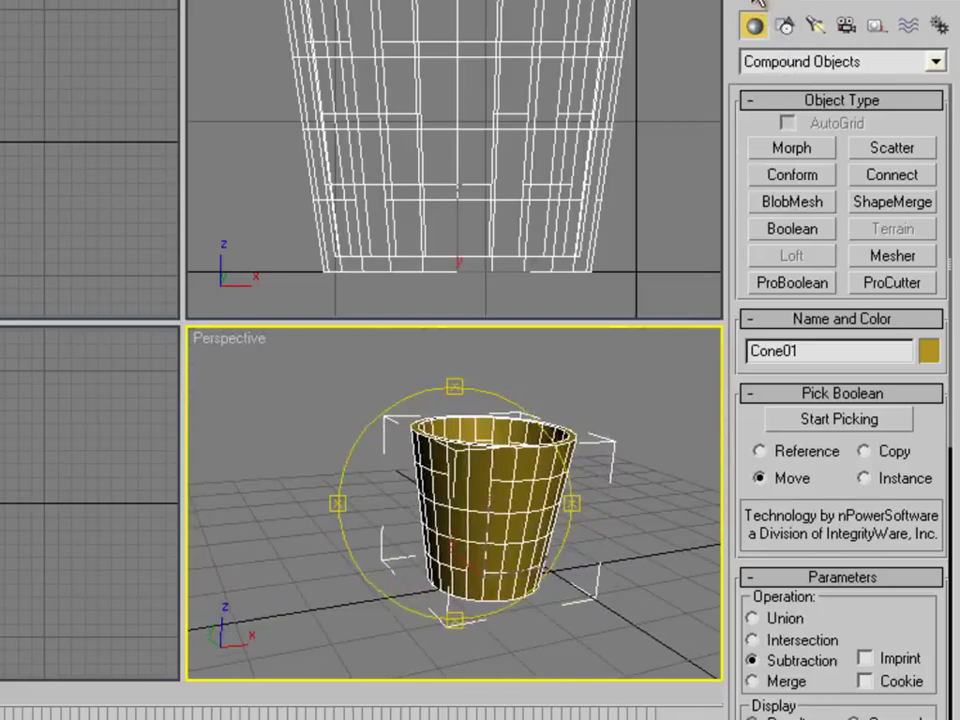
pyautogui.keyDown('alt'); pyautogui.moveTo(497, 514); pyautogui.dragTo(461, 508, button='middle'); pyautogui.keyUp('alt')
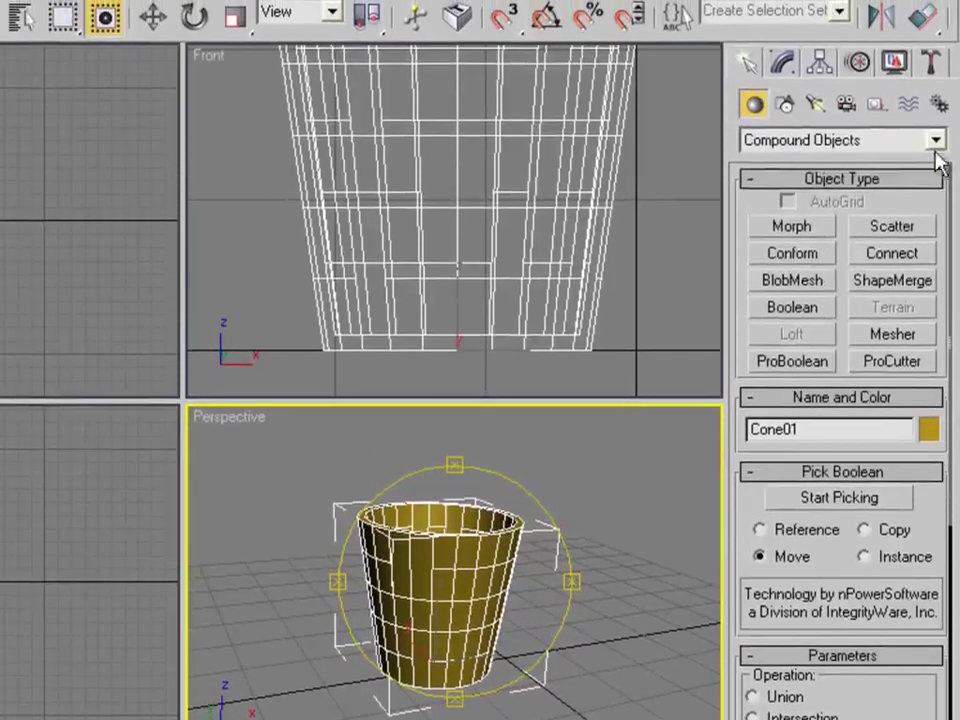
pyautogui.click(935, 114)
# Create Teapot01 with radius 40.986 beside the cup and set its segments to 10.
pyautogui.click(900, 158)
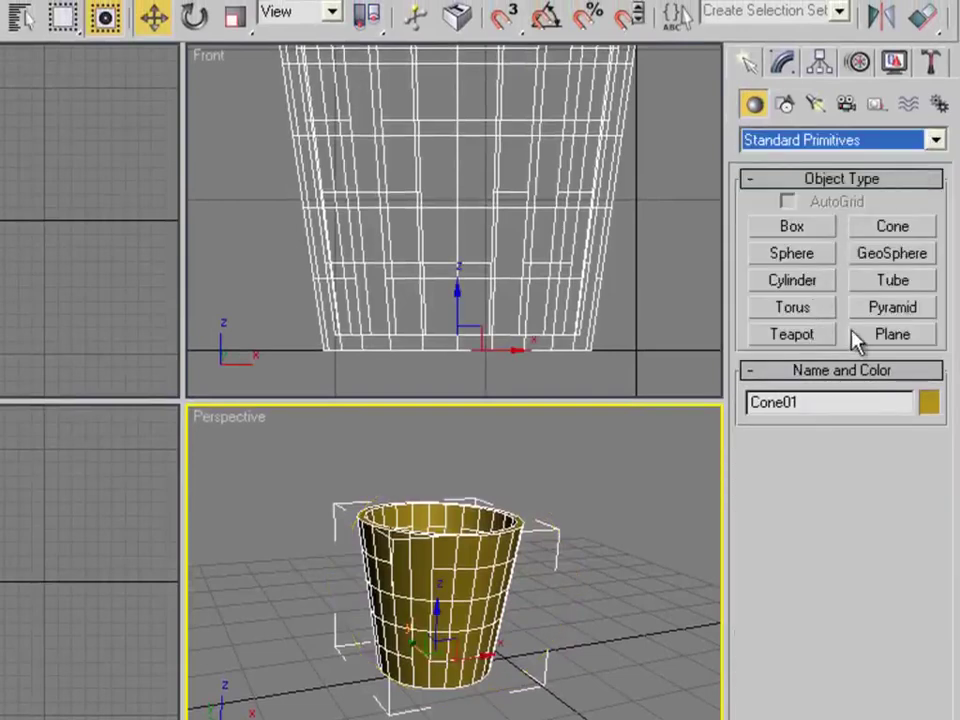
pyautogui.click(792, 334)
pyautogui.moveTo(456, 583); pyautogui.dragTo(401, 583, button='middle')
pyautogui.scroll(-2, 502, 557)
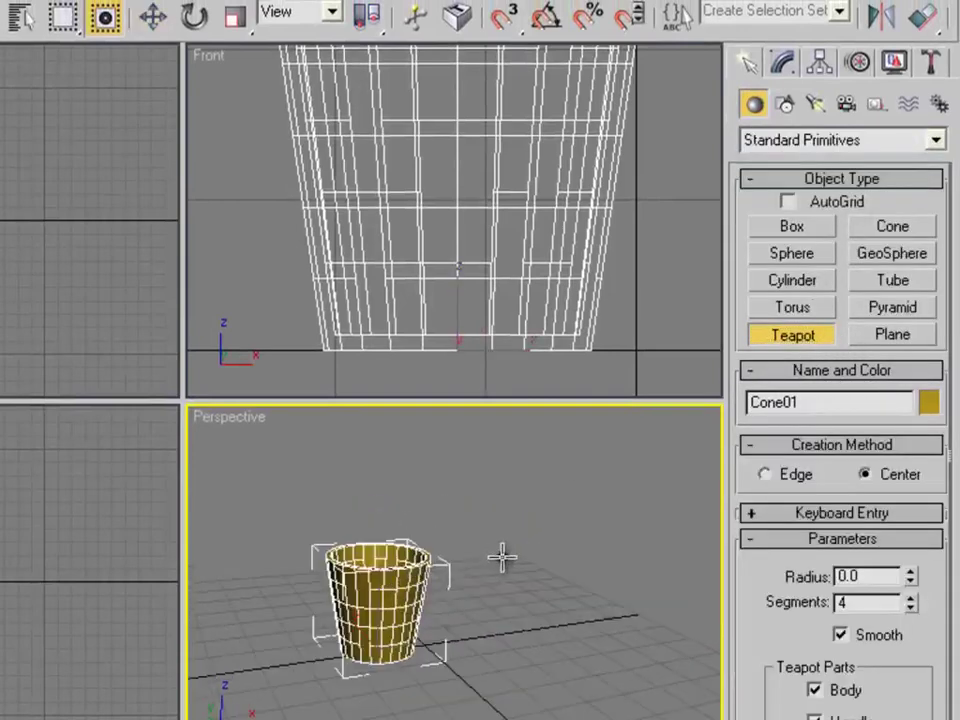
pyautogui.moveTo(467, 557); pyautogui.dragTo(524, 592)
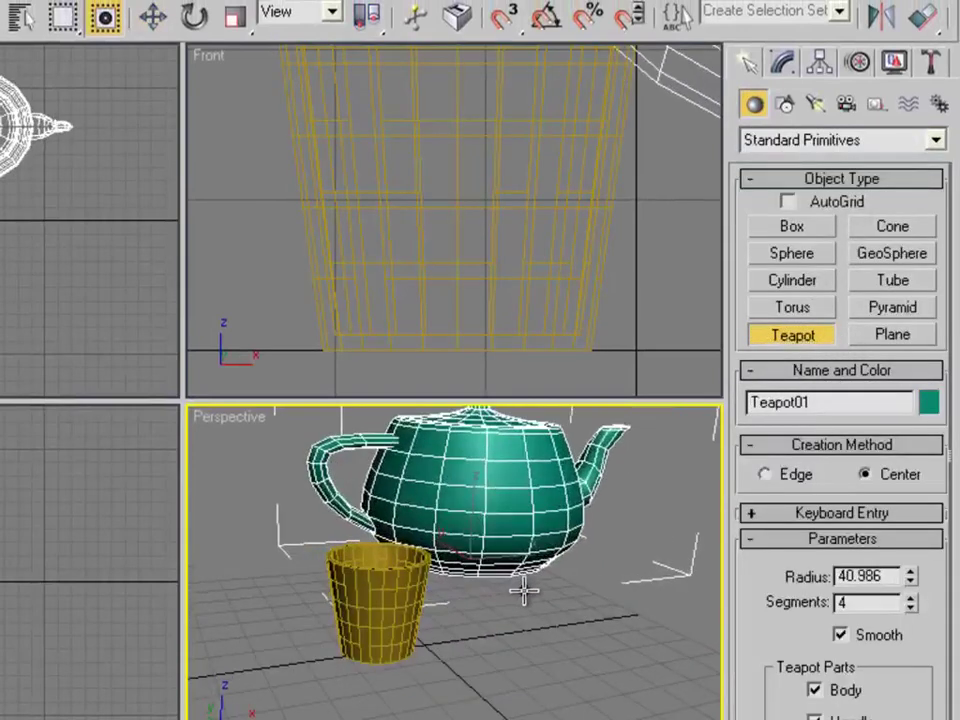
pyautogui.moveTo(514, 510); pyautogui.dragTo(476, 536, button='middle')
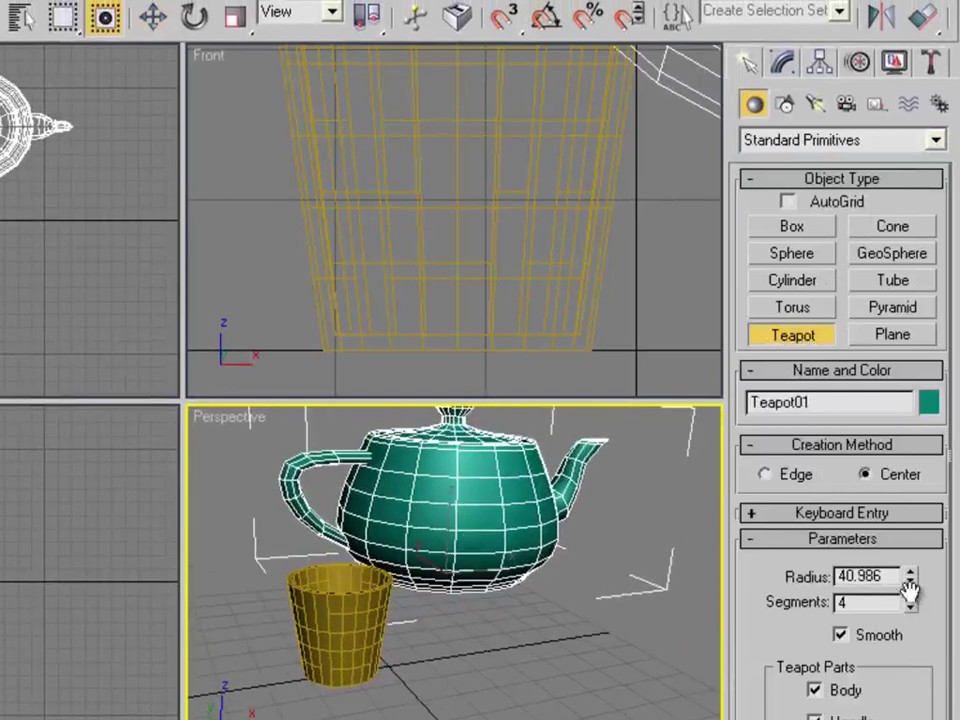
pyautogui.moveTo(912, 603); pyautogui.dragTo(909, 514)
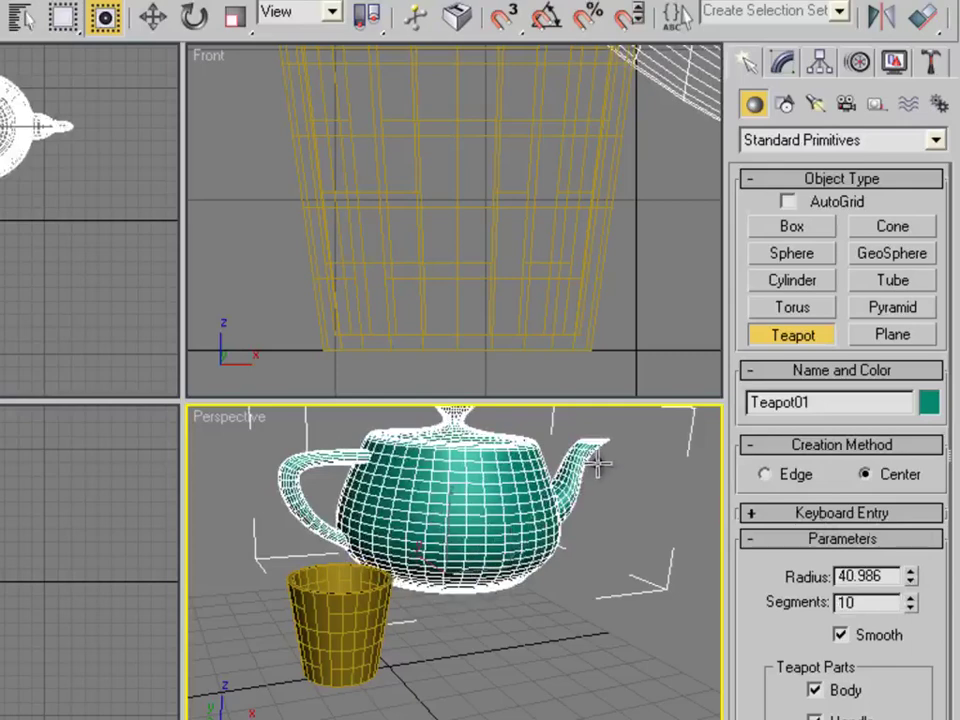
# Draw Plane01 measuring 337.857 by 310.161 as the ground plane.
pyautogui.click(892, 334)
pyautogui.scroll(-4, 230, 515)
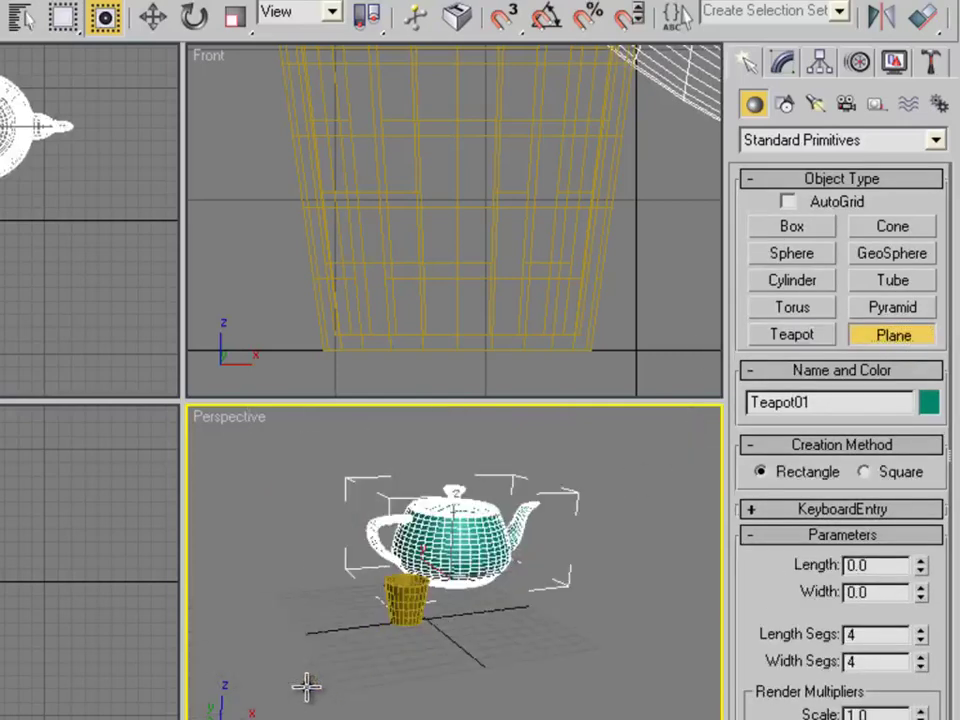
pyautogui.moveTo(199, 559); pyautogui.dragTo(950, 688)
pyautogui.moveTo(572, 696); pyautogui.dragTo(488, 638, button='middle')
pyautogui.scroll(-2, 549, 615)
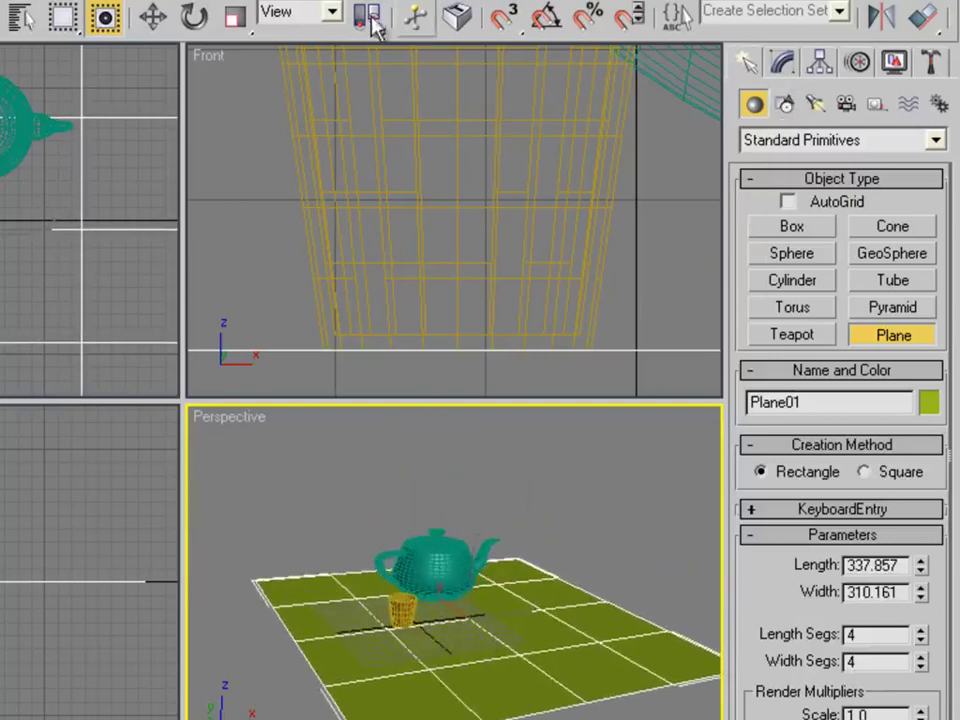
# Raise the plane up under the teapot and cup and frame the whole scene.
pyautogui.click(153, 17)
pyautogui.moveTo(452, 611); pyautogui.dragTo(418, 600)
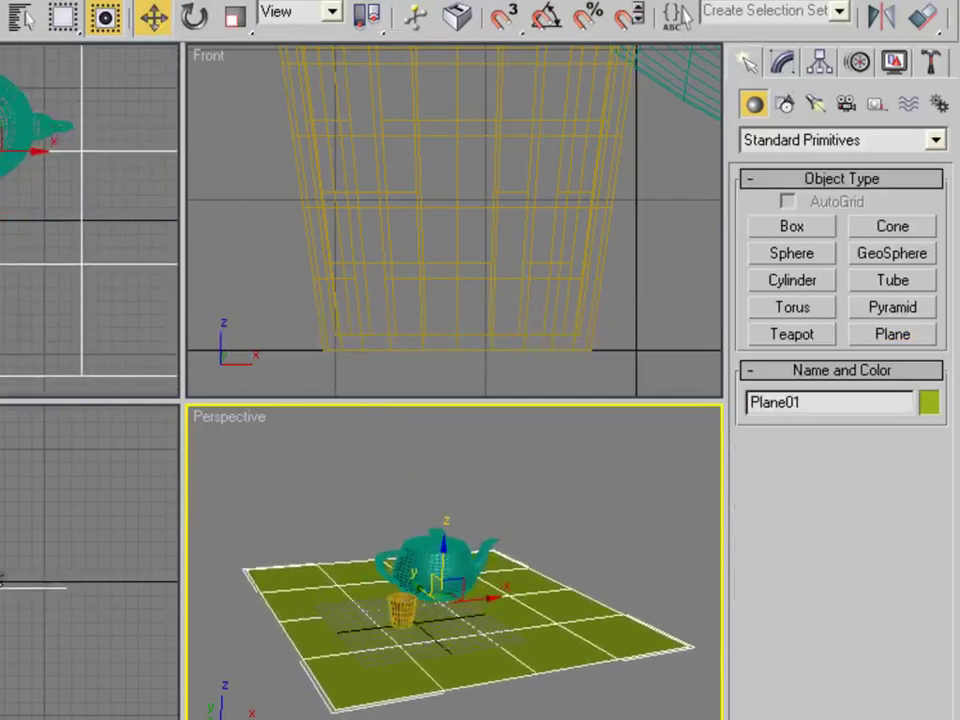
pyautogui.moveTo(60, 590); pyautogui.dragTo(60, 580)
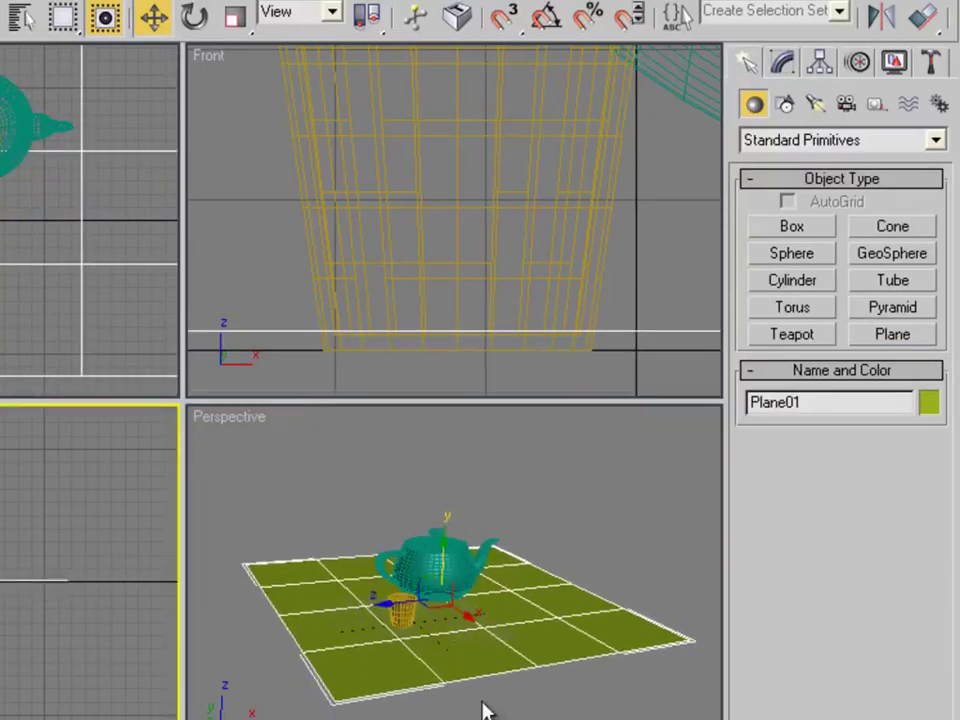
pyautogui.scroll(4, 461, 686)
pyautogui.moveTo(465, 688); pyautogui.dragTo(537, 660, button='middle')
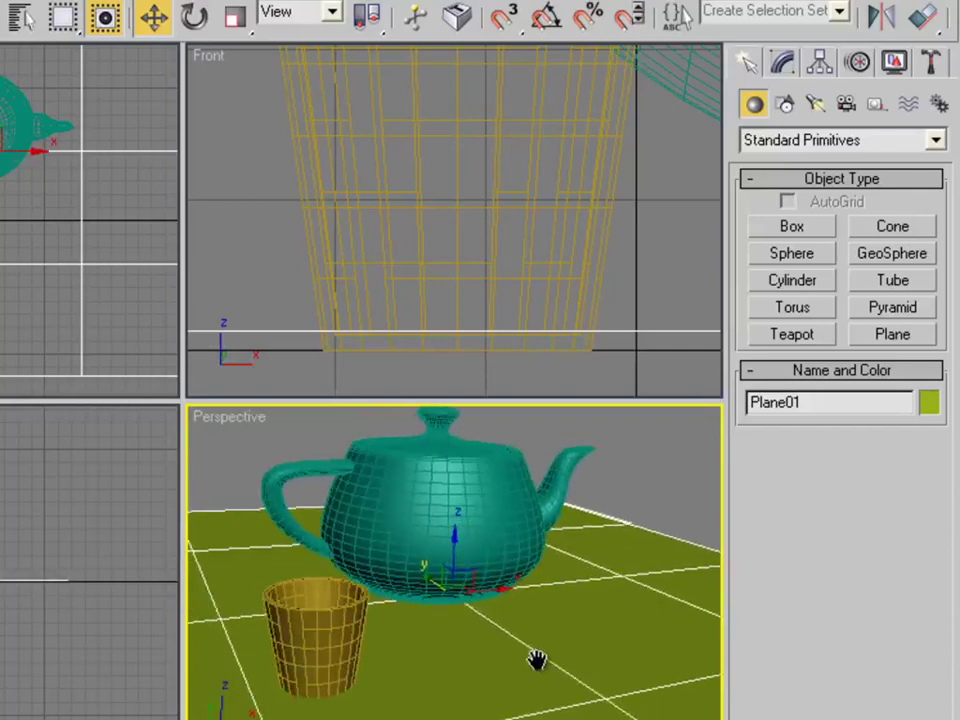
# In Material Editor slot 07, set Specular Level to 29 and assign the material to the cup.
pyautogui.press('m')
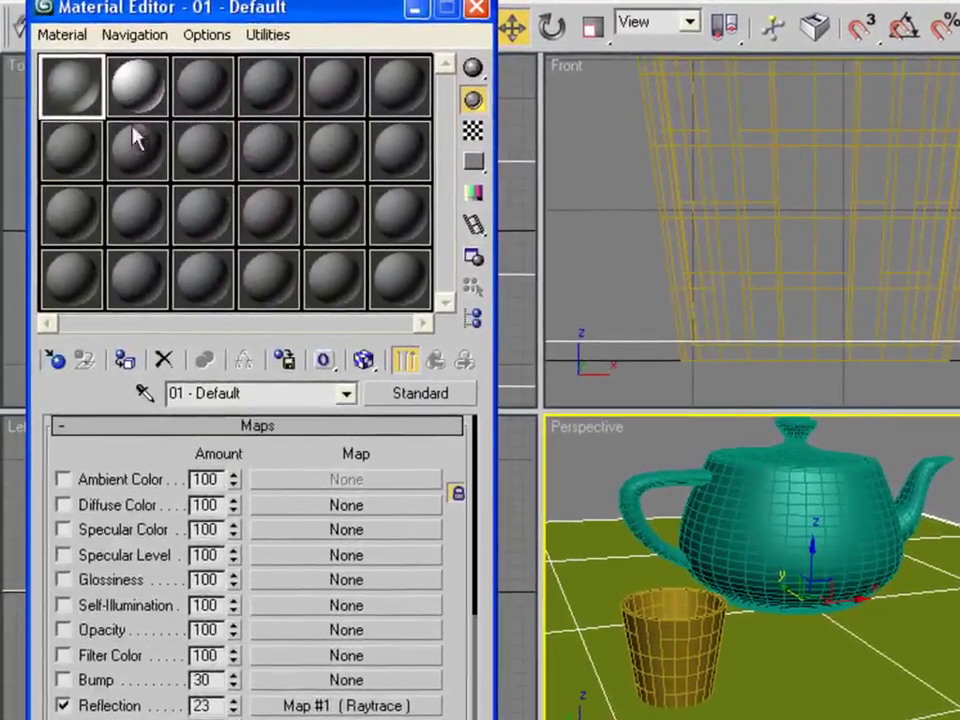
pyautogui.click(71, 152)
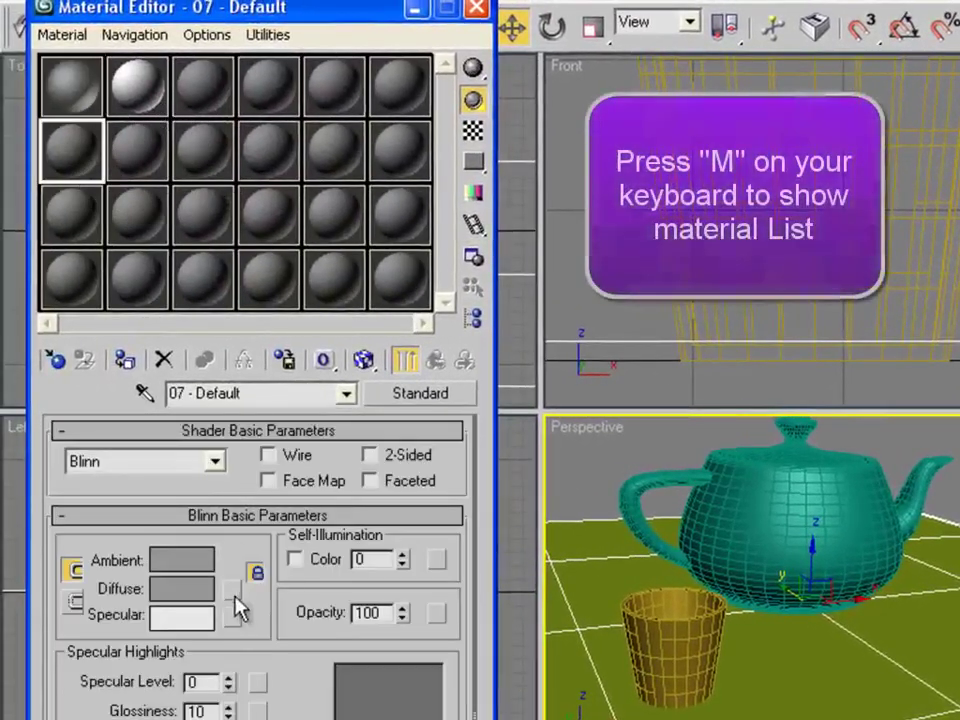
pyautogui.moveTo(228, 684); pyautogui.dragTo(229, 640)
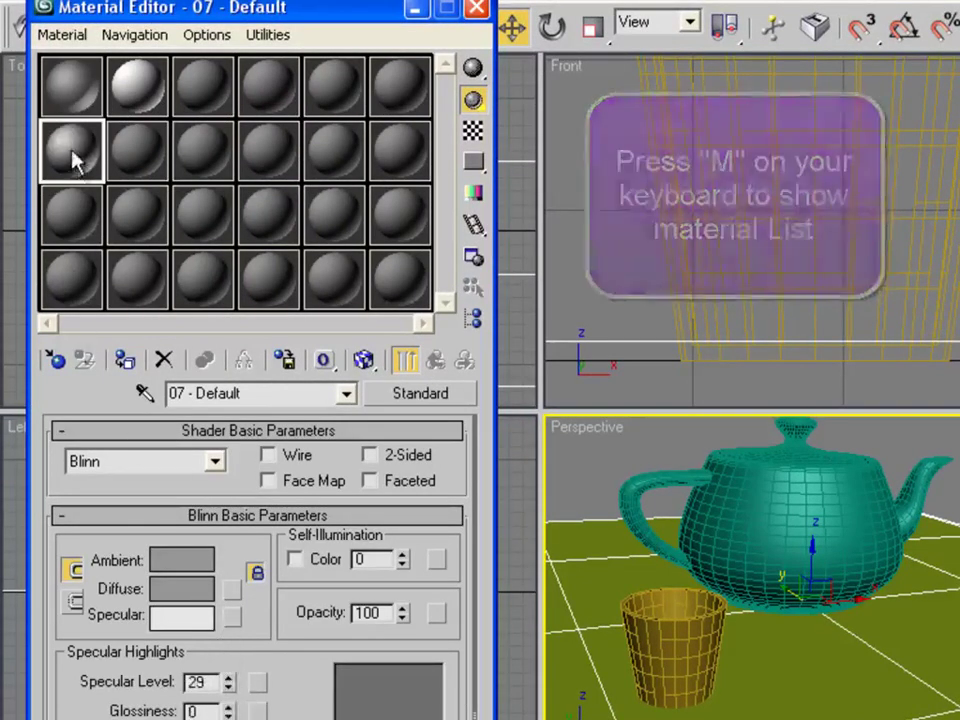
pyautogui.moveTo(552, 502); pyautogui.dragTo(681, 657)
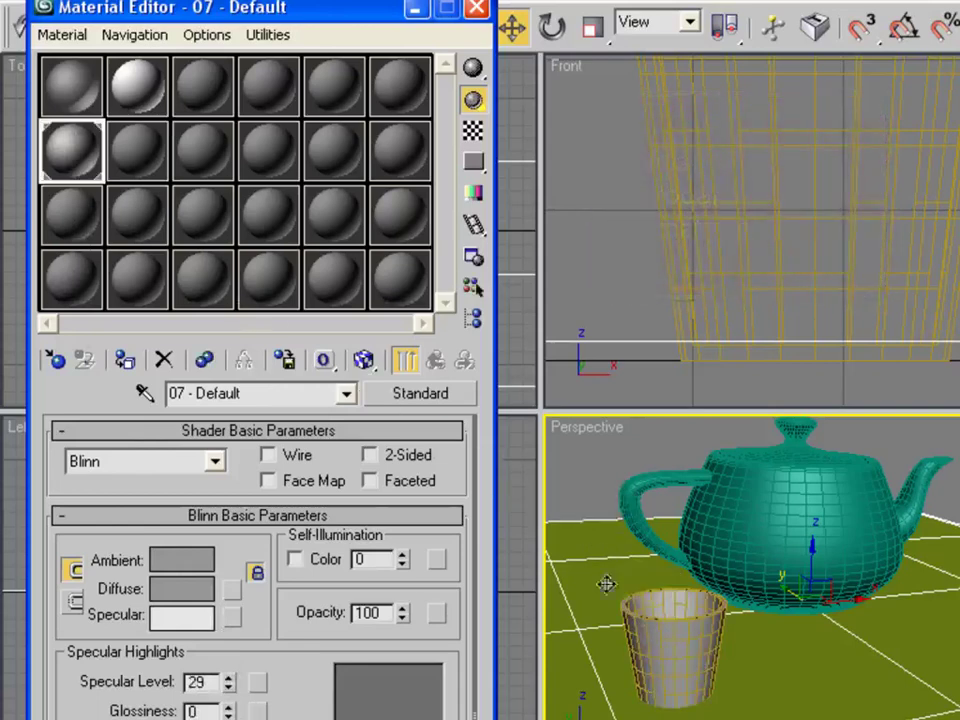
# Lower the cup material's opacity to 60 and run a test render.
pyautogui.moveTo(402, 617); pyautogui.dragTo(413, 672)
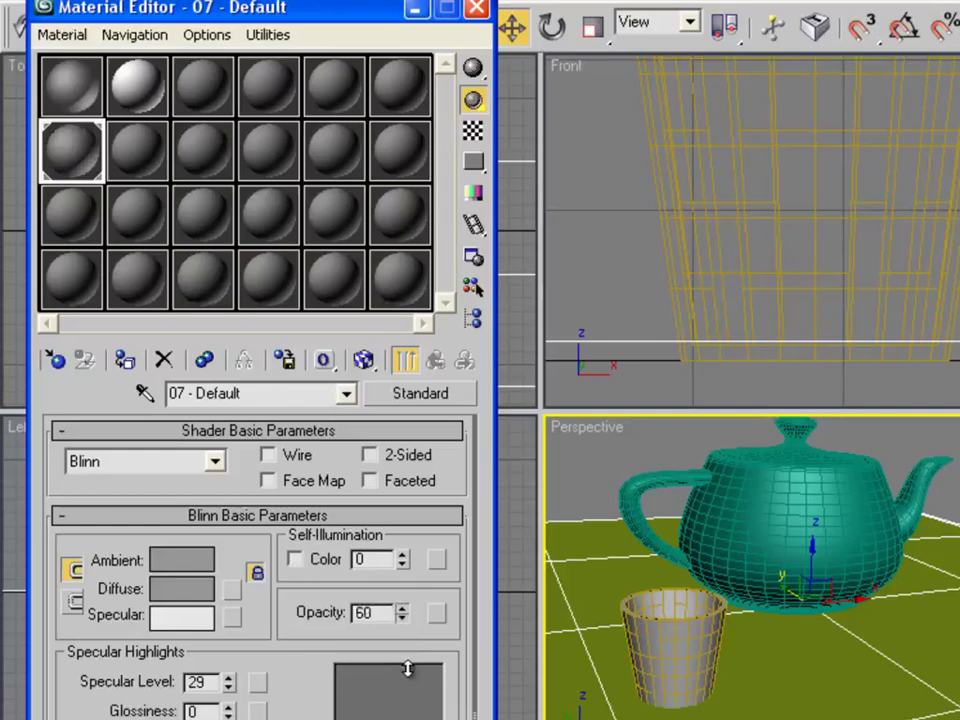
pyautogui.hotkey('shift', 'q')
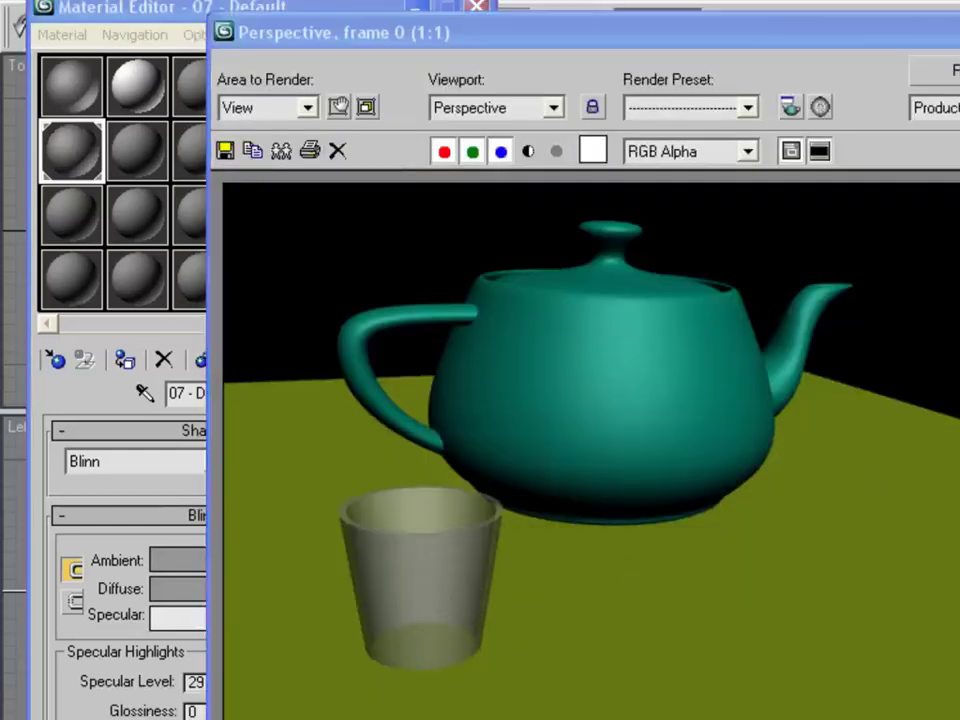
pyautogui.click(843, 352)
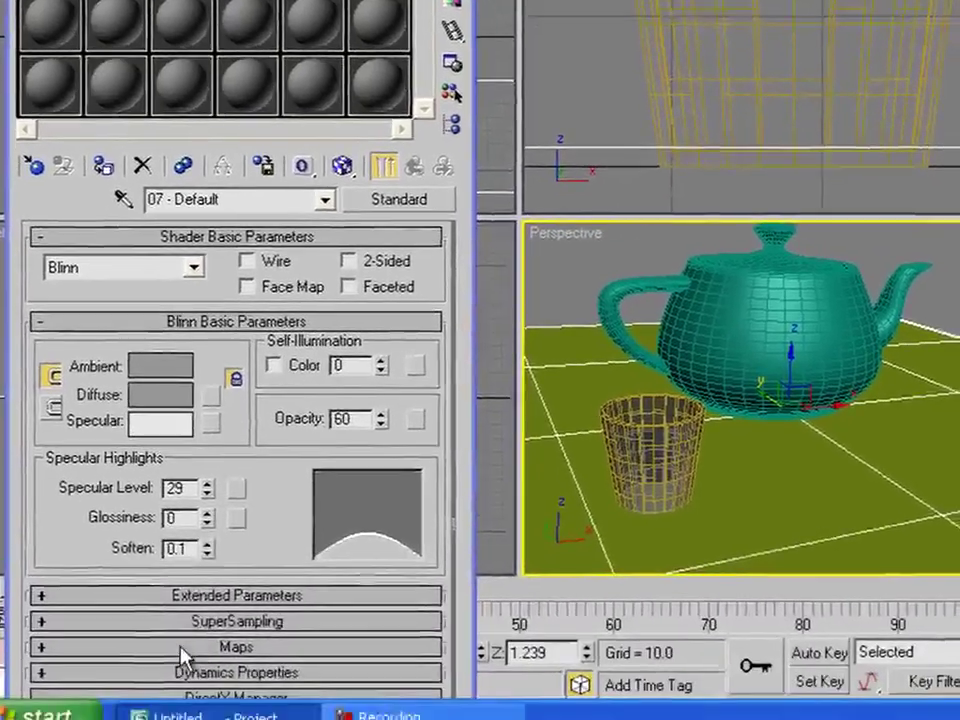
# Add a Raytrace map to the cup material's Refraction channel at amount 29 and test-render.
pyautogui.click(246, 655)
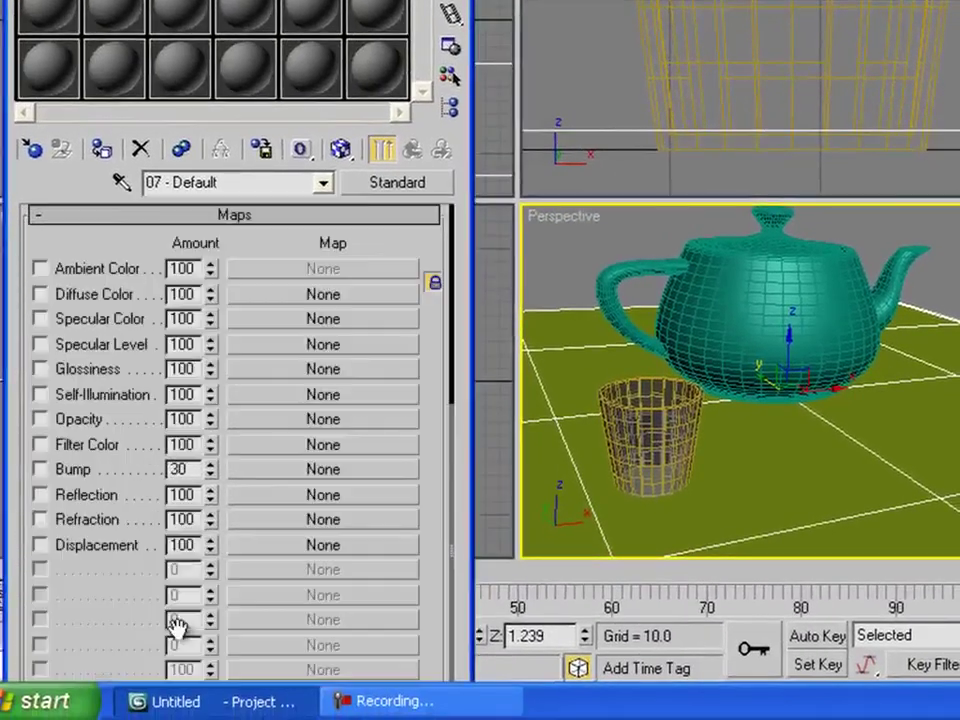
pyautogui.click(90, 496)
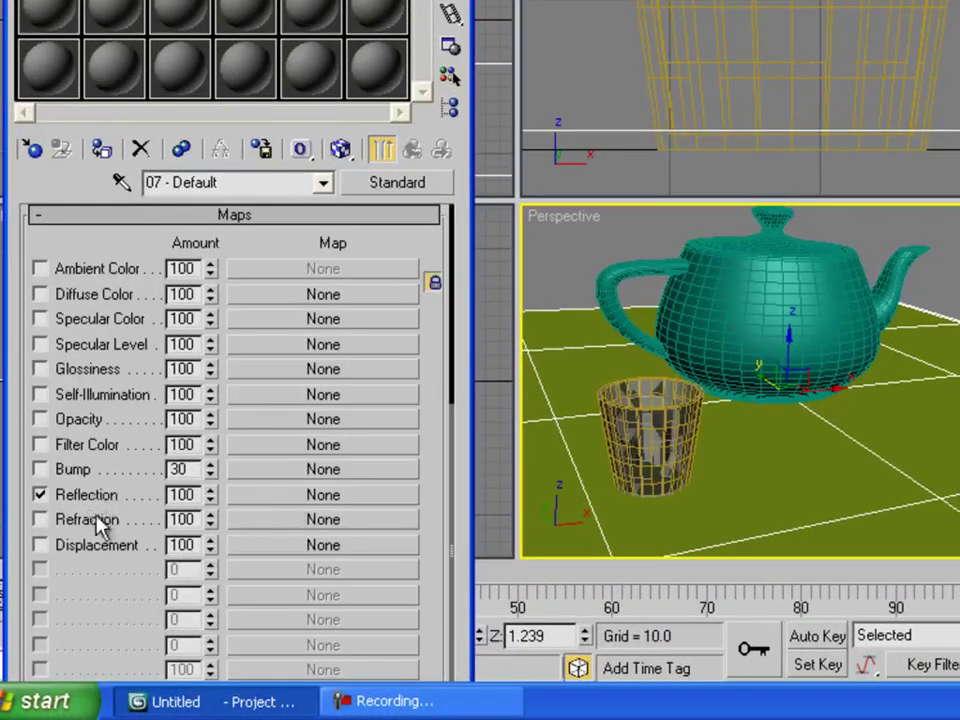
pyautogui.click(95, 497)
pyautogui.click(253, 519)
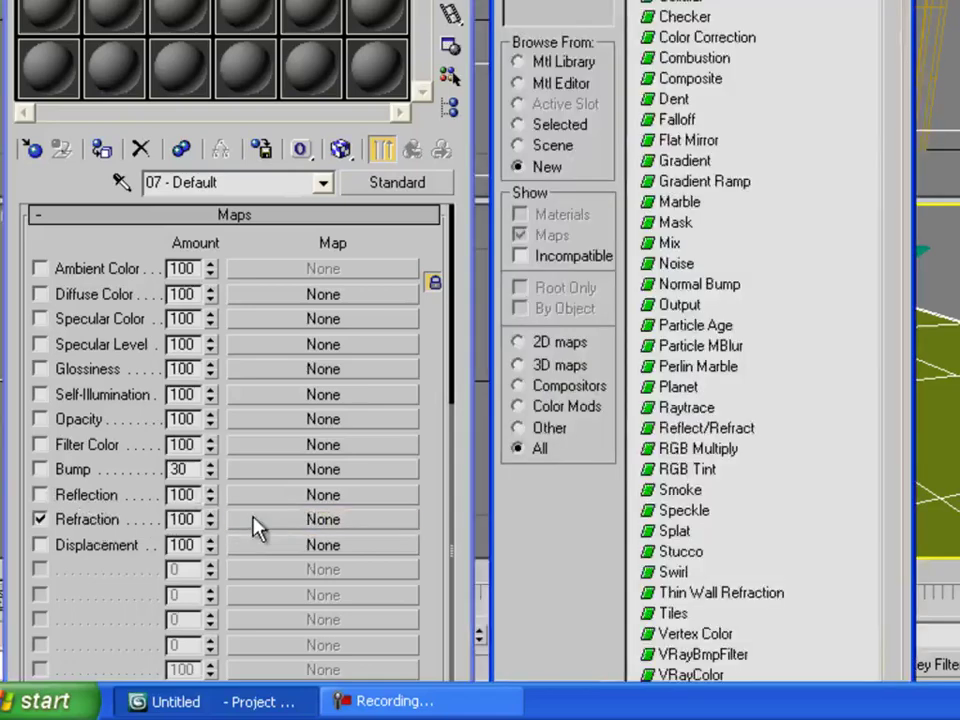
pyautogui.doubleClick(660, 407)
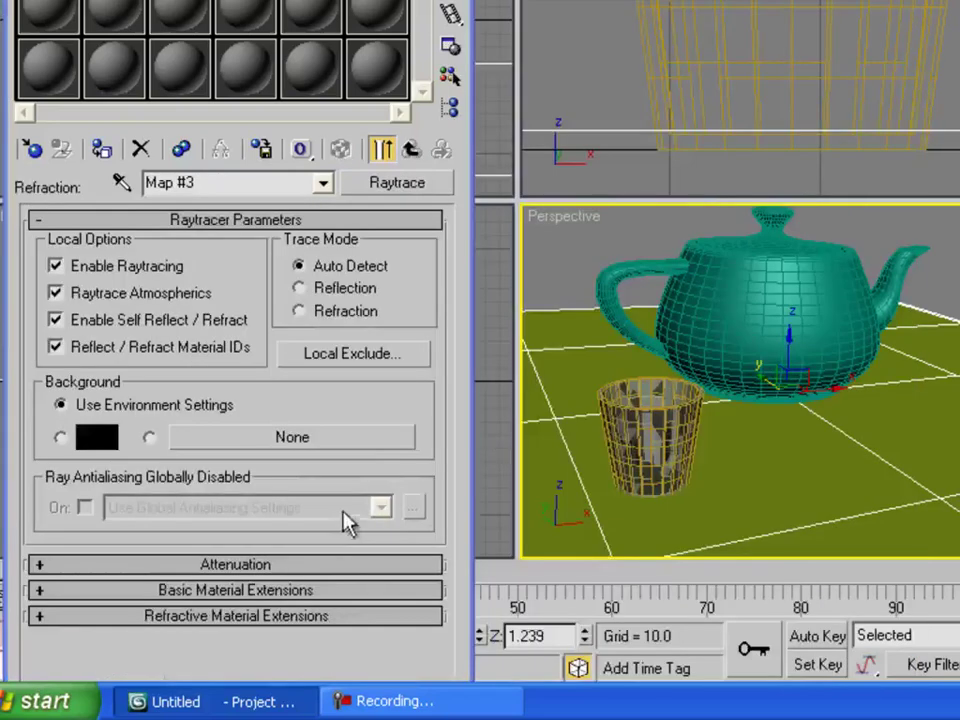
pyautogui.click(410, 150)
pyautogui.moveTo(208, 527); pyautogui.dragTo(216, 616)
pyautogui.hotkey('shift', 'q')
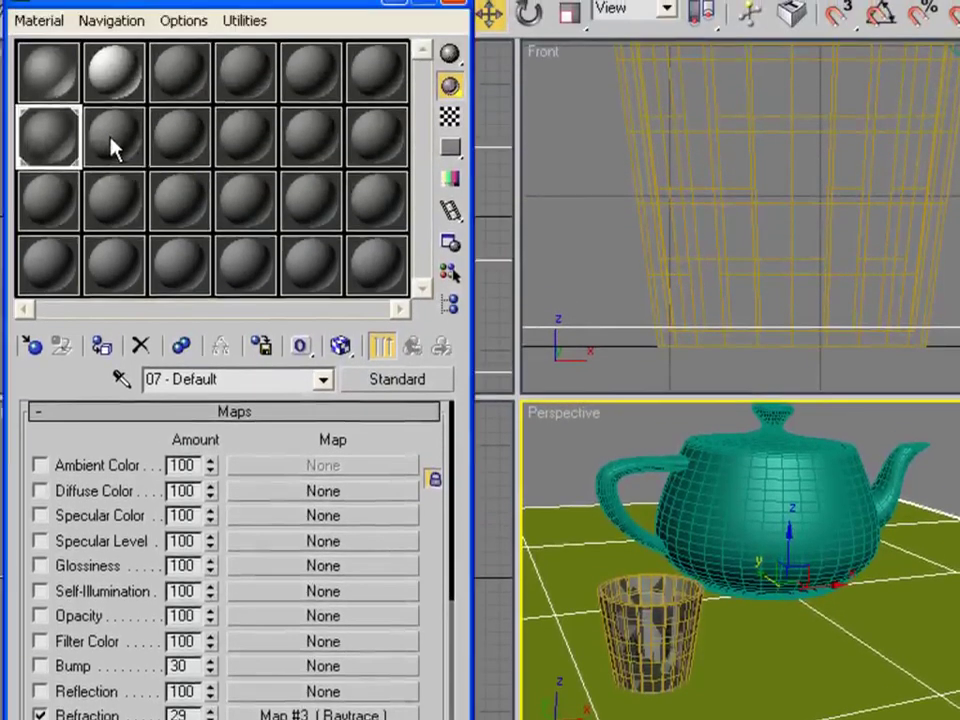
# In a fresh slot, make Material 08 blue with raised specular level and glossiness 0.
pyautogui.click(111, 146)
pyautogui.click(180, 578)
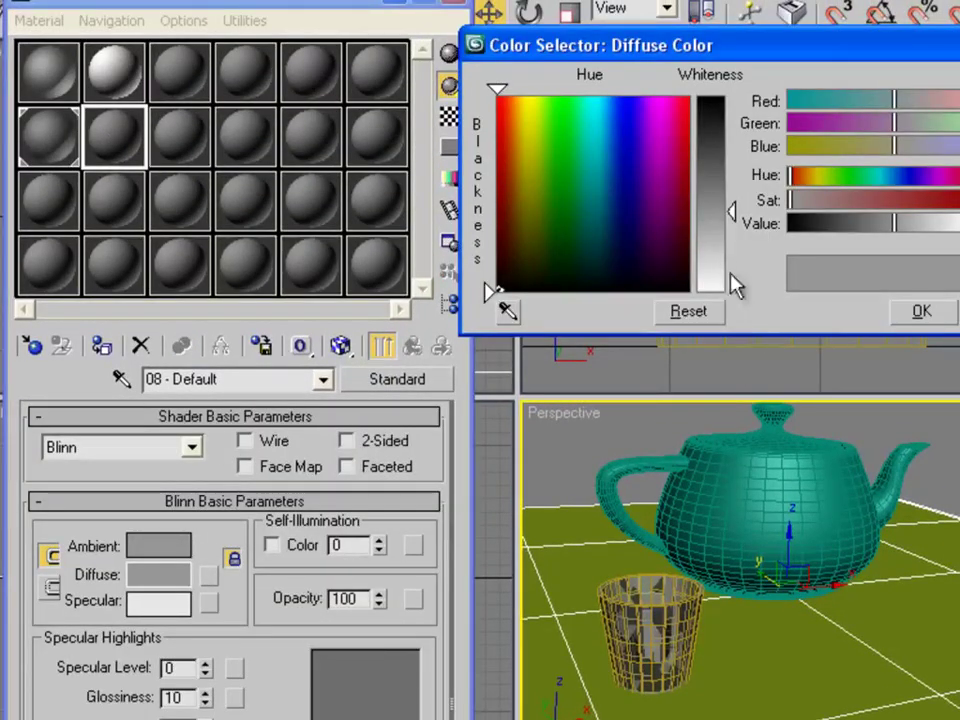
pyautogui.moveTo(659, 215); pyautogui.dragTo(627, 117)
pyautogui.moveTo(731, 211); pyautogui.dragTo(731, 96)
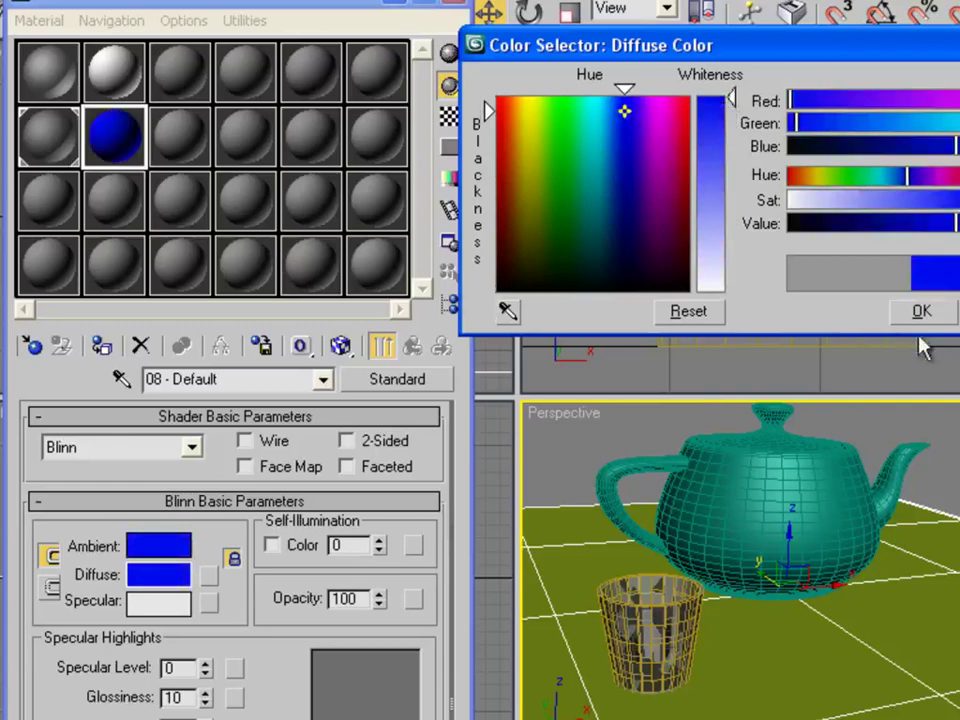
pyautogui.click(921, 311)
pyautogui.moveTo(208, 677); pyautogui.dragTo(213, 601)
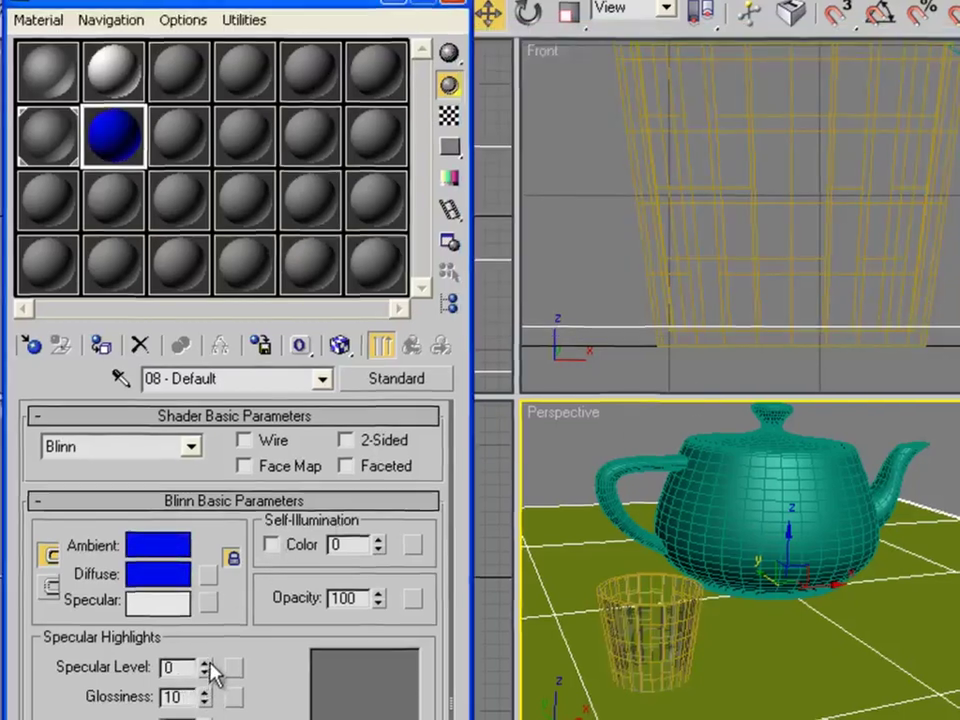
pyautogui.moveTo(145, 537); pyautogui.dragTo(137, 549)
pyautogui.moveTo(137, 634); pyautogui.dragTo(139, 573)
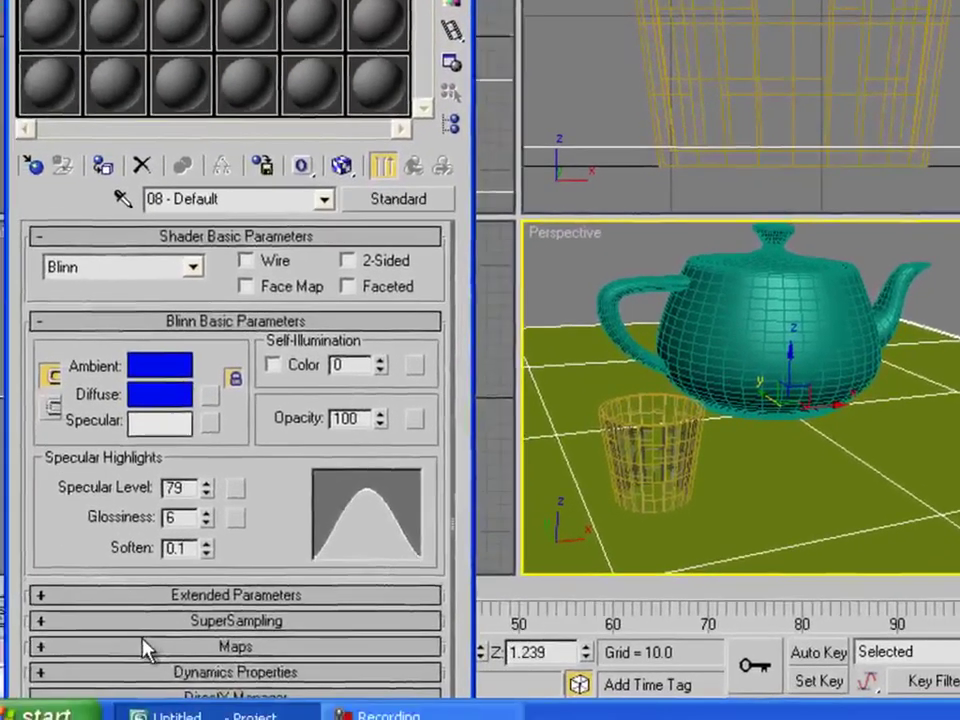
# Give Material 08 a Raytrace reflection map (Map #4).
pyautogui.click(96, 719)
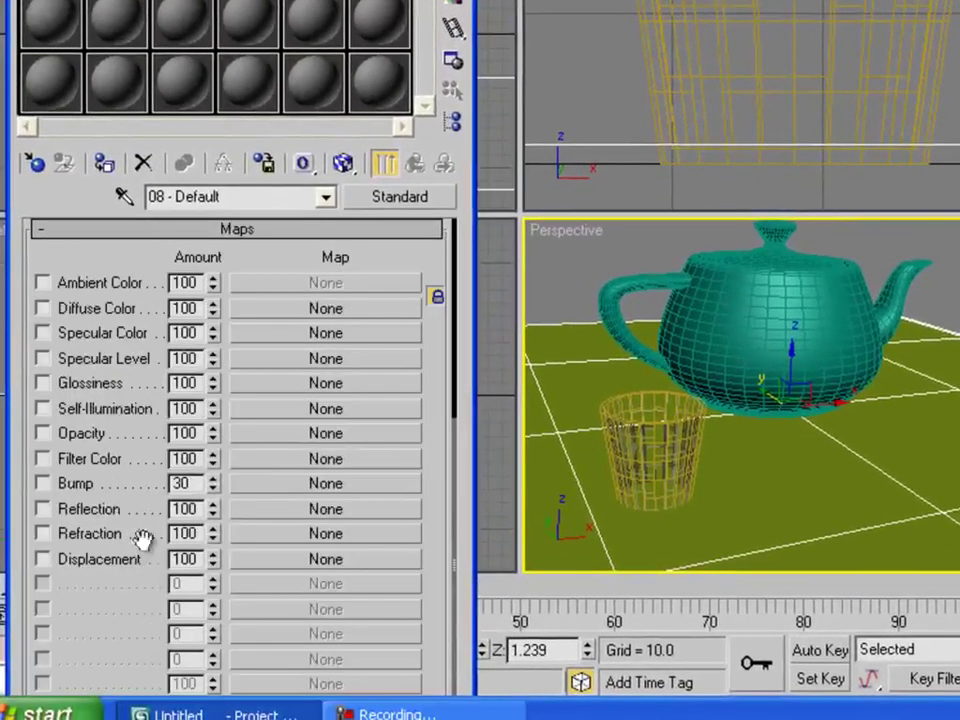
pyautogui.click(108, 510)
pyautogui.click(325, 508)
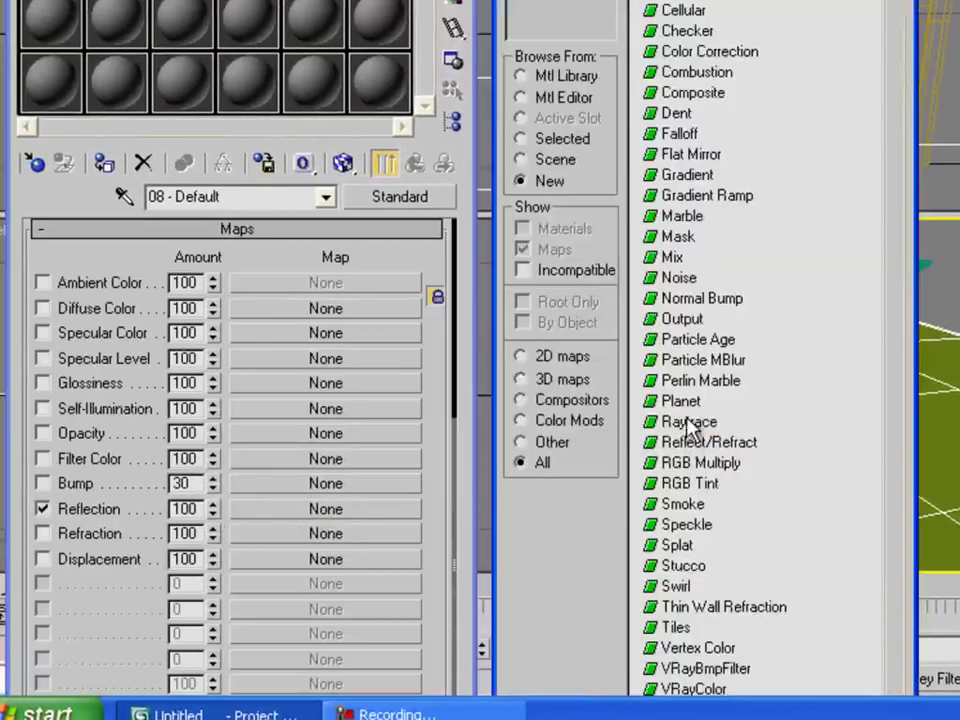
pyautogui.doubleClick(688, 422)
pyautogui.click(415, 165)
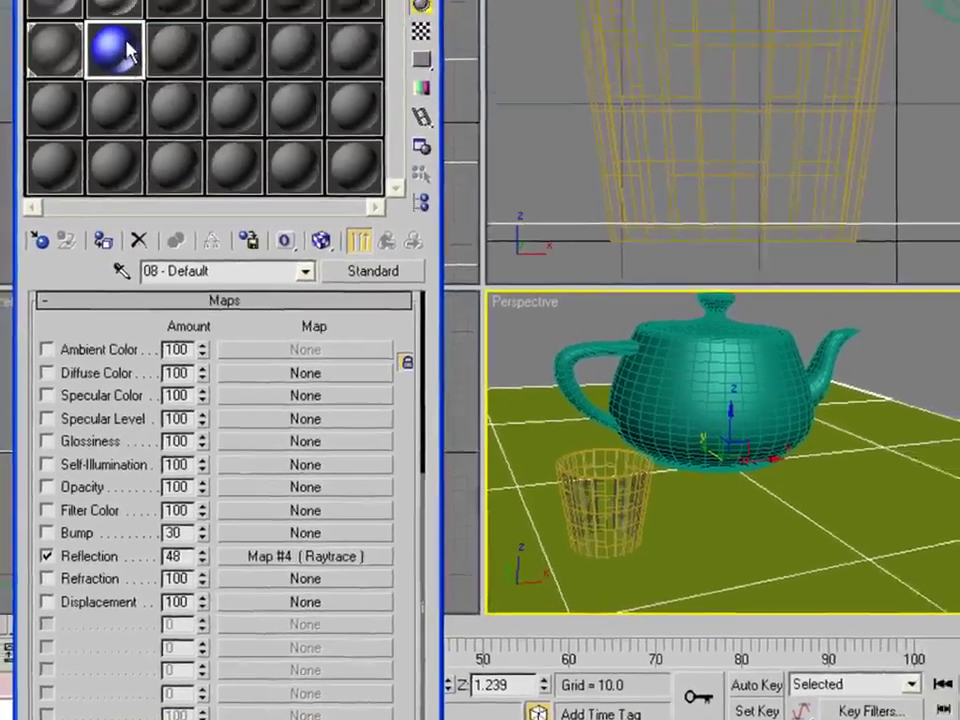
# Apply the blue material to the teapot and test-render the Perspective view.
pyautogui.moveTo(124, 47); pyautogui.dragTo(804, 355)
pyautogui.moveTo(697, 460); pyautogui.dragTo(688, 444)
pyautogui.hotkey('shift', 'q')
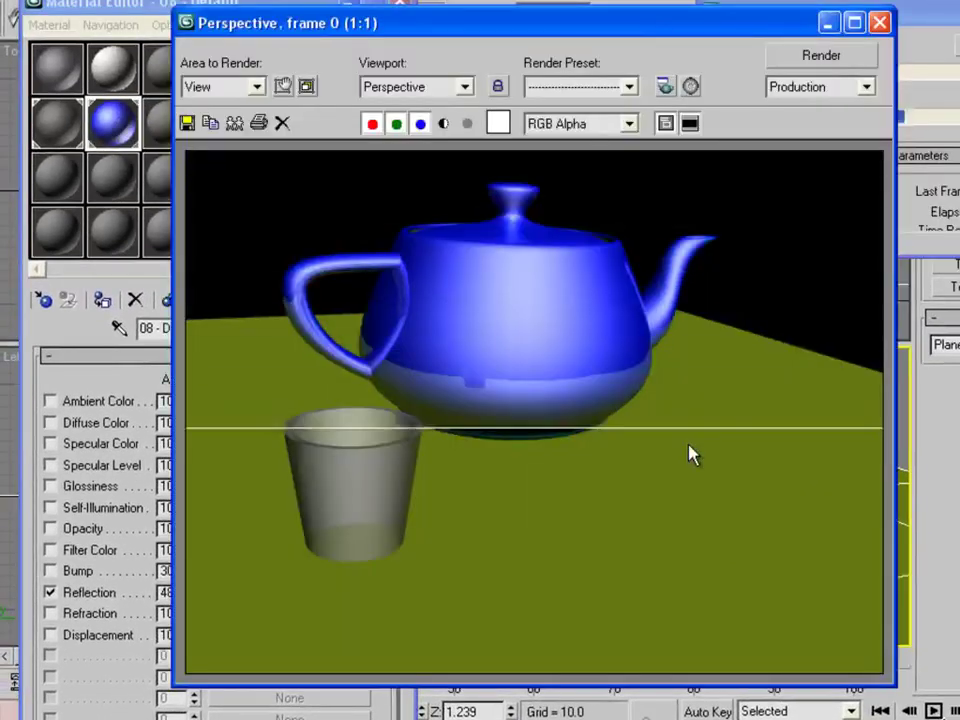
pyautogui.click(879, 22)
pyautogui.click(168, 122)
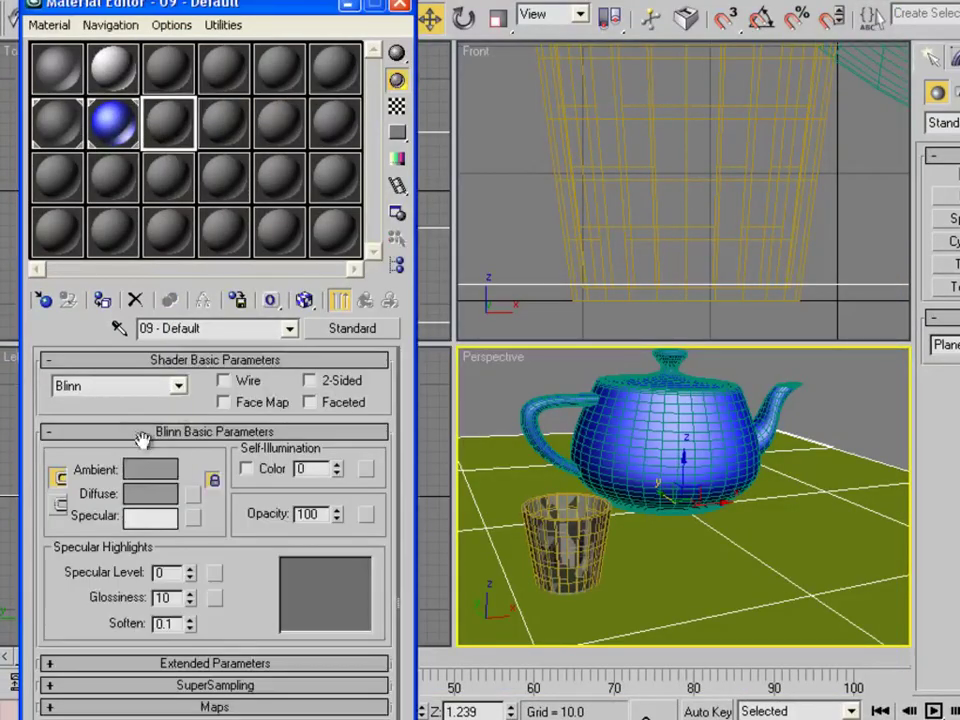
# Add a Bitmap as the diffuse map and browse to C:\Program Files\Autodesk\3ds Max 2009\maps.
pyautogui.click(193, 495)
pyautogui.doubleClick(597, 136)
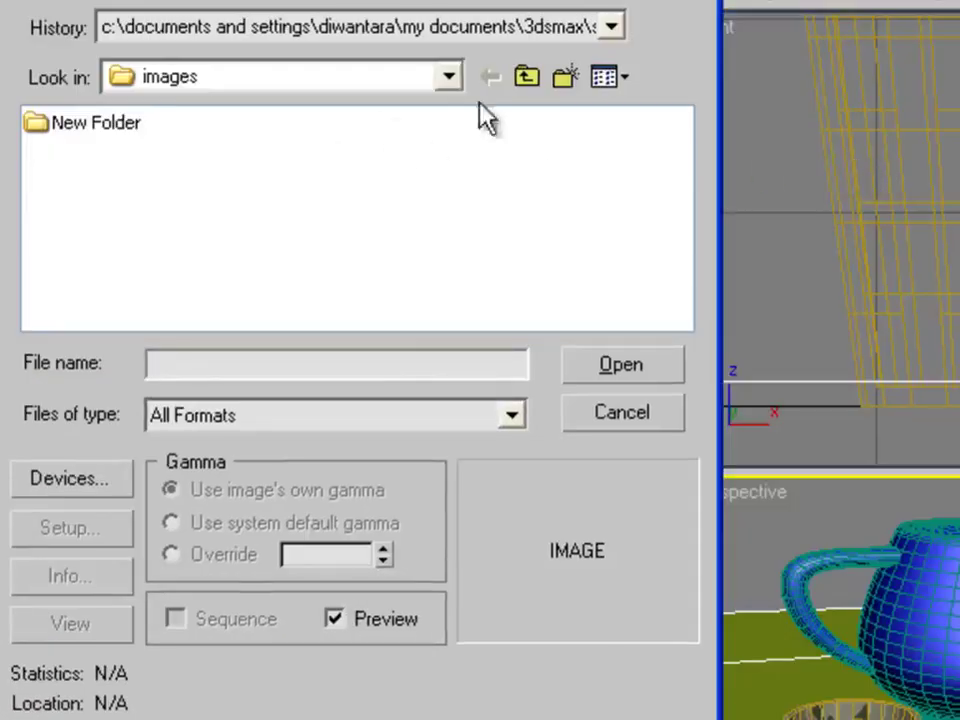
pyautogui.click(527, 76)
pyautogui.click(527, 76)
pyautogui.click(527, 76)
pyautogui.doubleClick(108, 158)
pyautogui.doubleClick(109, 122)
pyautogui.doubleClick(382, 212)
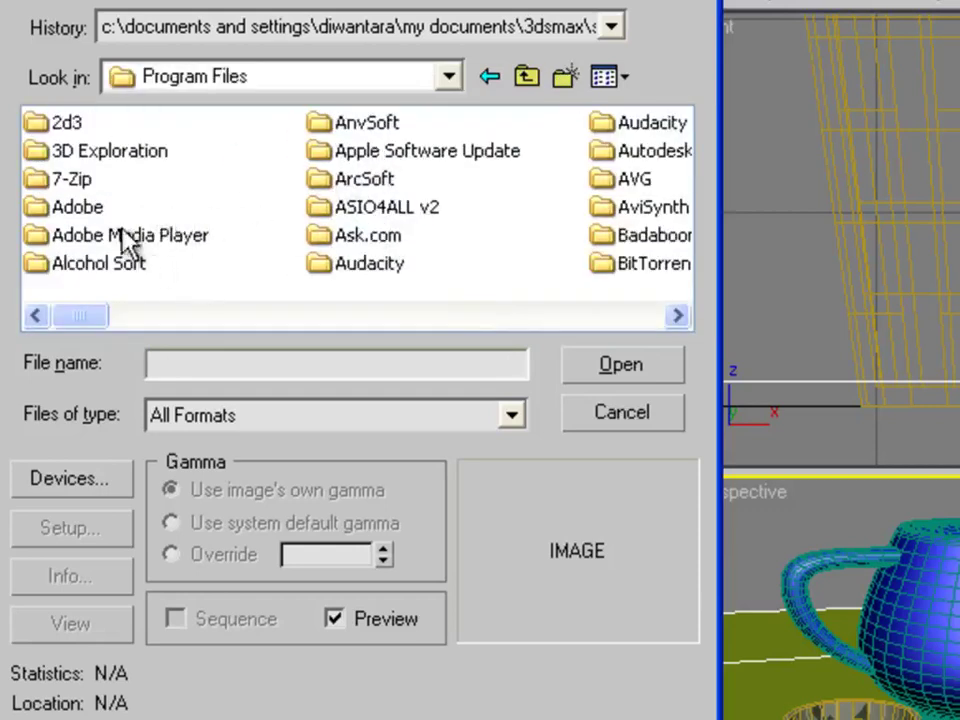
pyautogui.doubleClick(650, 150)
pyautogui.doubleClick(130, 124)
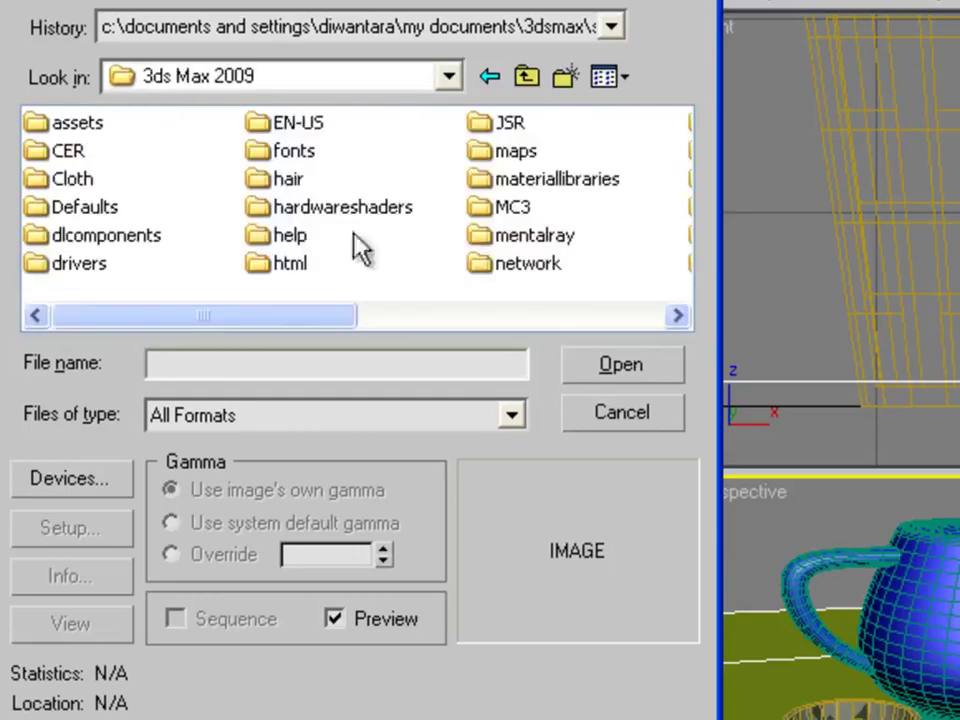
pyautogui.doubleClick(478, 153)
# View ArchMat as thumbnails and load Woods&Plastics.FinishCarpentry.Lacquer.jpg.
pyautogui.click(606, 80)
pyautogui.click(628, 116)
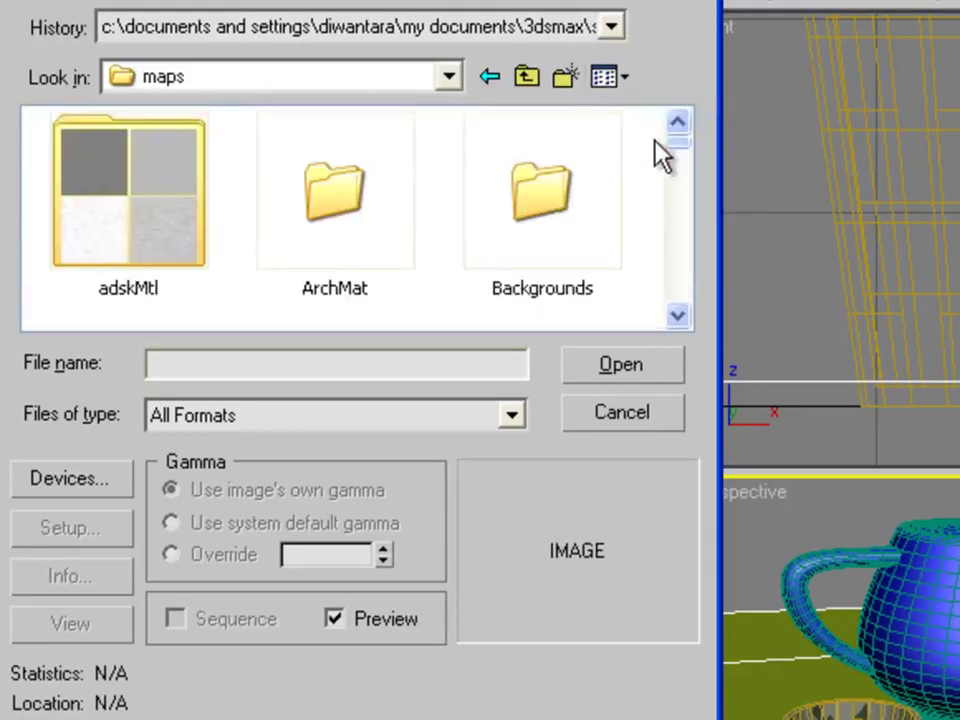
pyautogui.doubleClick(352, 253)
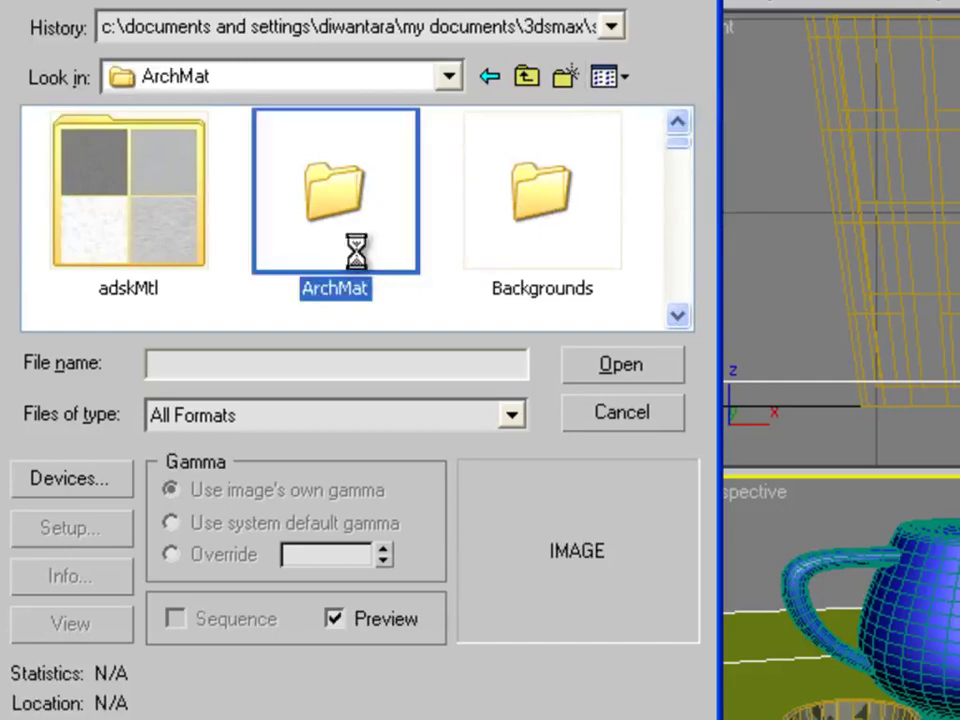
pyautogui.scroll(-5, 684, 190)
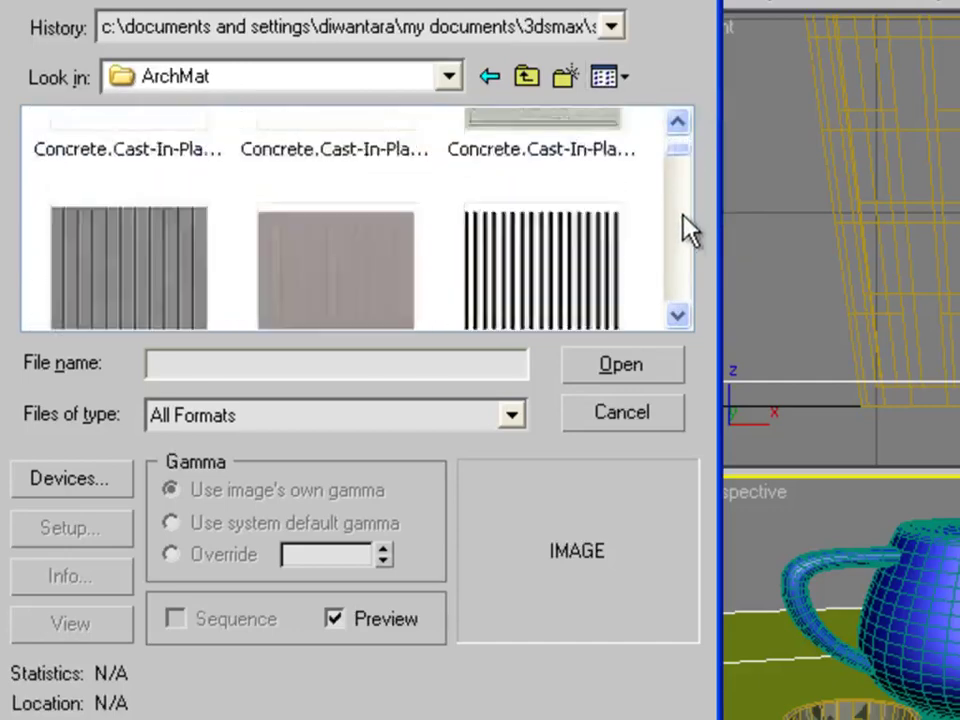
pyautogui.moveTo(680, 170); pyautogui.dragTo(673, 289)
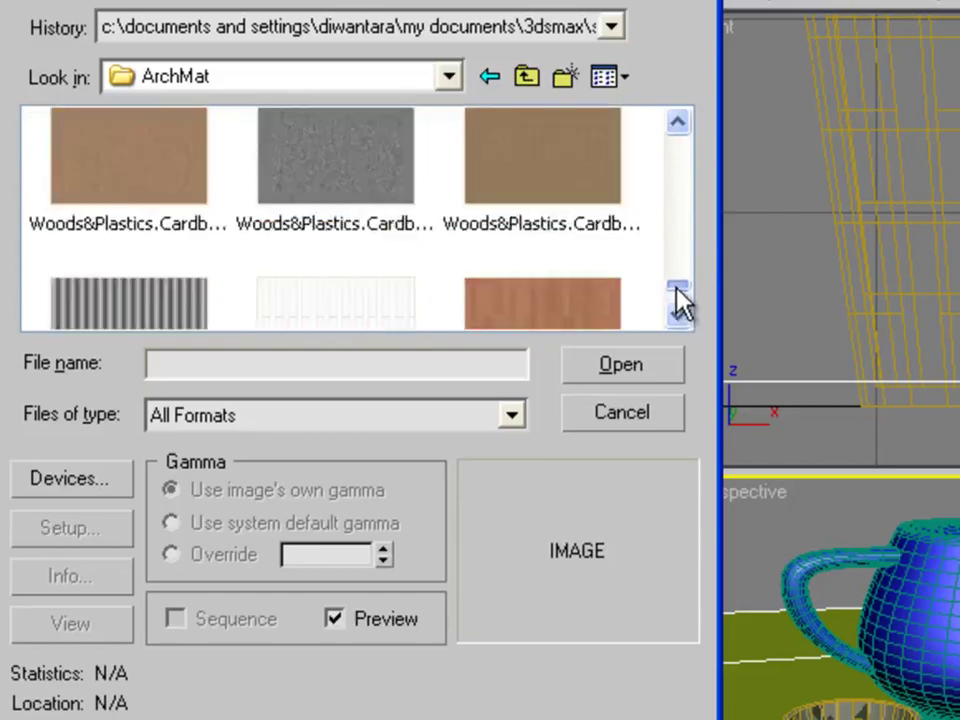
pyautogui.doubleClick(580, 312)
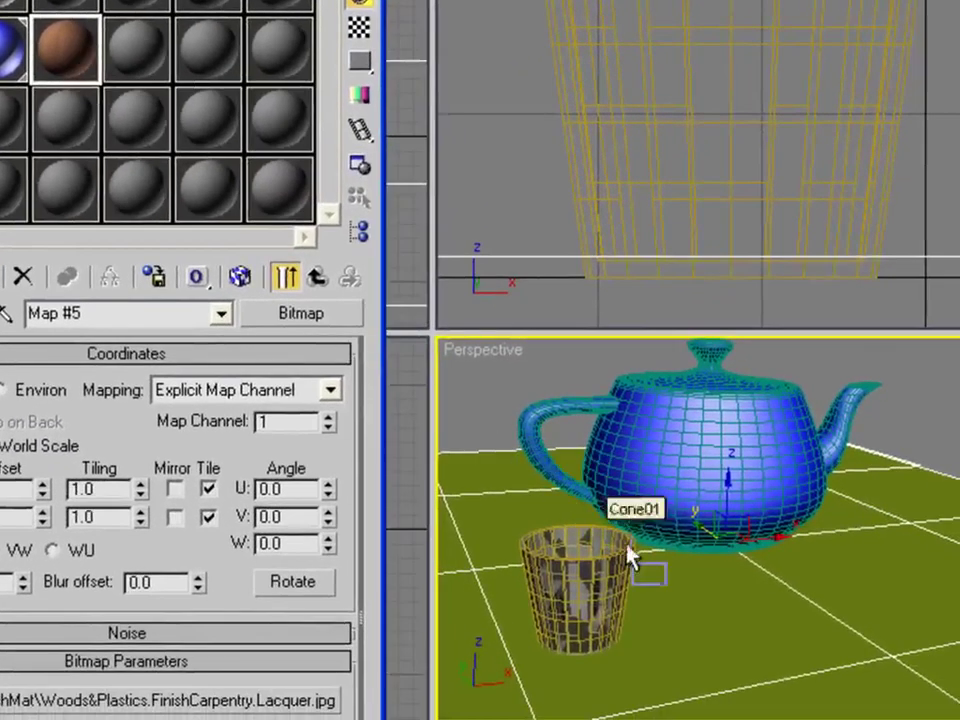
# Show the wood map in the viewport and turn off Edged Faces in Perspective.
pyautogui.click(241, 280)
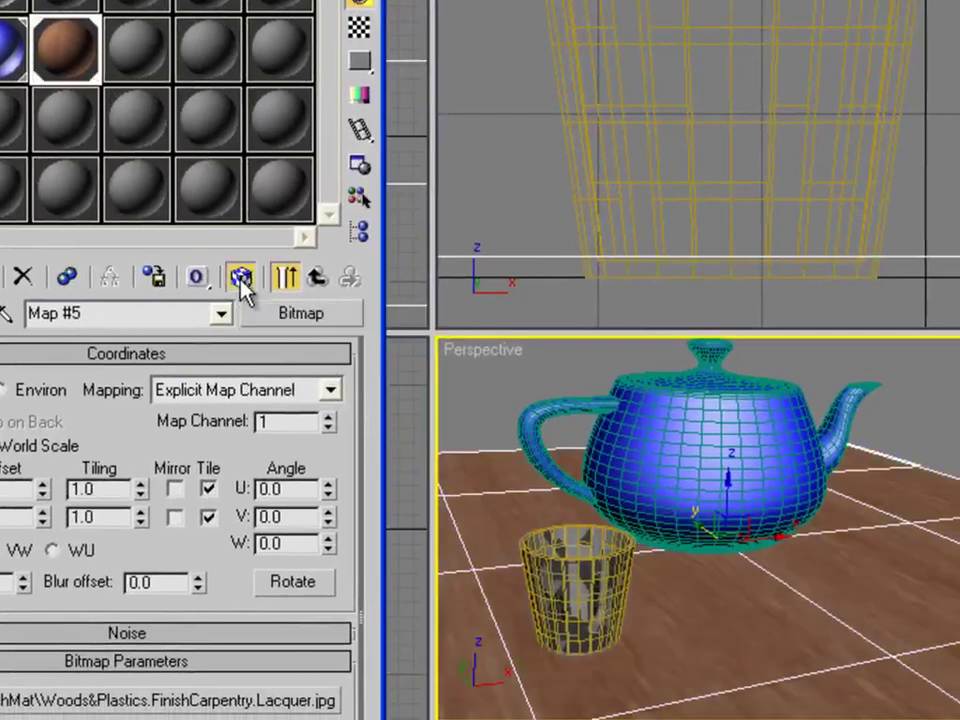
pyautogui.rightClick(486, 354)
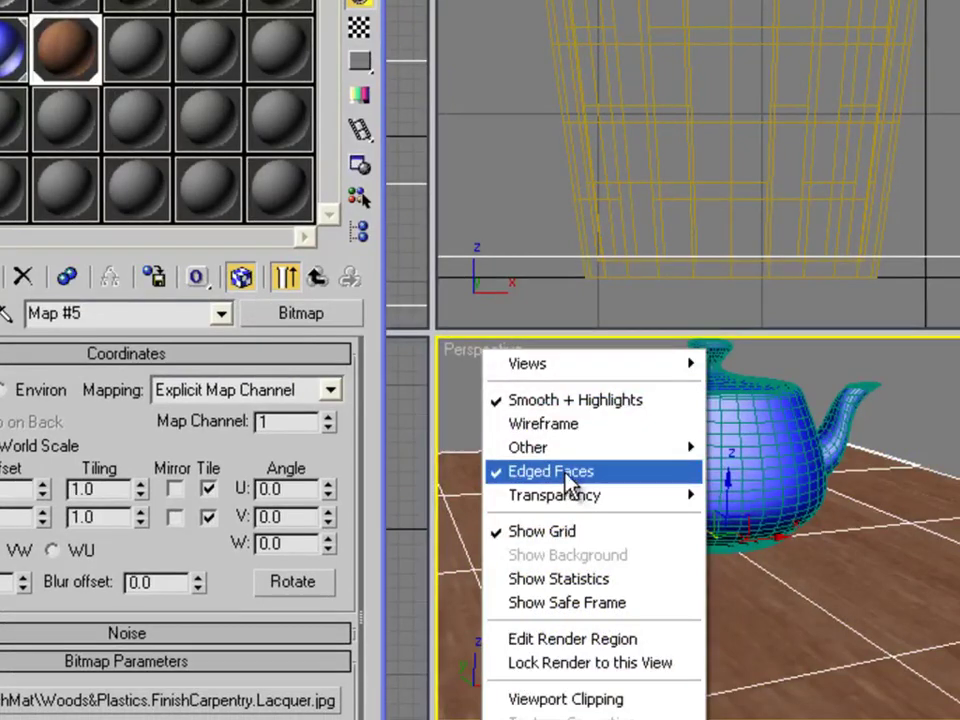
pyautogui.click(566, 471)
pyautogui.scroll(3, 712, 635)
pyautogui.moveTo(721, 645); pyautogui.dragTo(743, 567, button='middle')
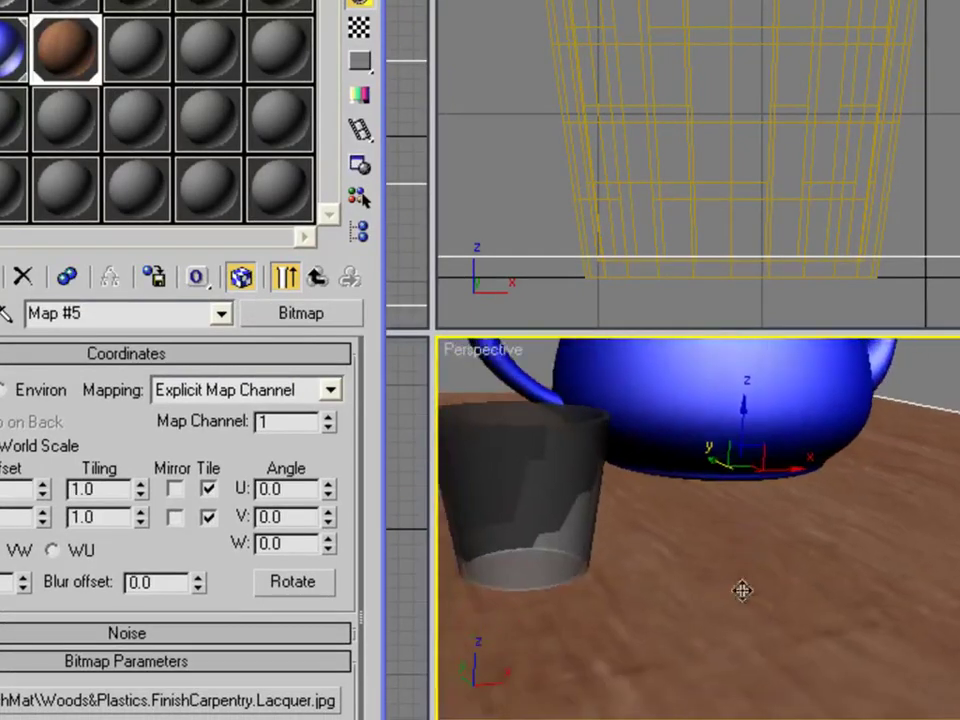
pyautogui.scroll(-3, 604, 619)
# Tile the wood texture 2.3 by 1.7 and test-render with F9.
pyautogui.moveTo(146, 488); pyautogui.dragTo(144, 465)
pyautogui.moveTo(144, 521)
pyautogui.mouseDown()
pyautogui.moveTo(144, 489)
pyautogui.moveTo(143, 497)
pyautogui.mouseUp()
pyautogui.scroll(-4, 626, 591)
pyautogui.scroll(3, 626, 591)
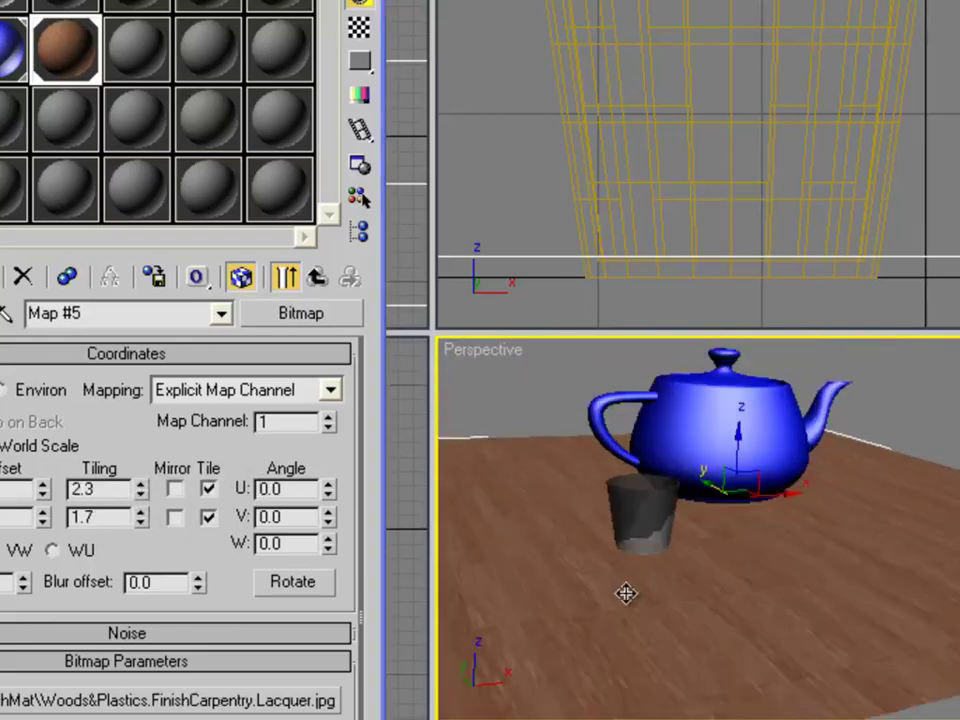
pyautogui.press('F9')
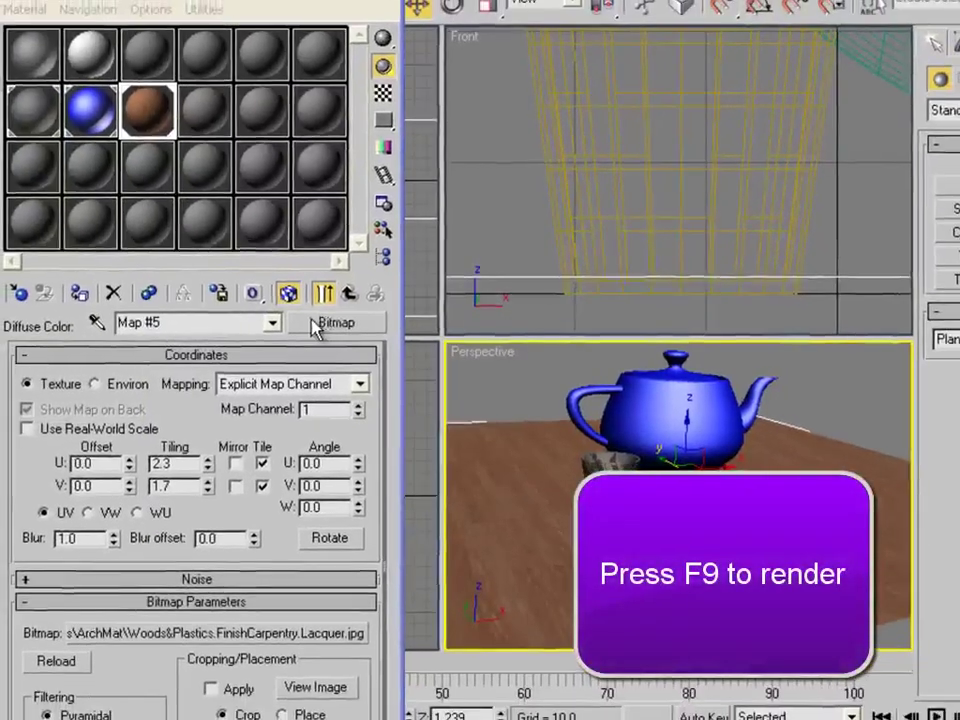
# Copy 07 - Default's Raytrace refraction map onto Reflection at 29 and render.
pyautogui.click(351, 294)
pyautogui.click(35, 128)
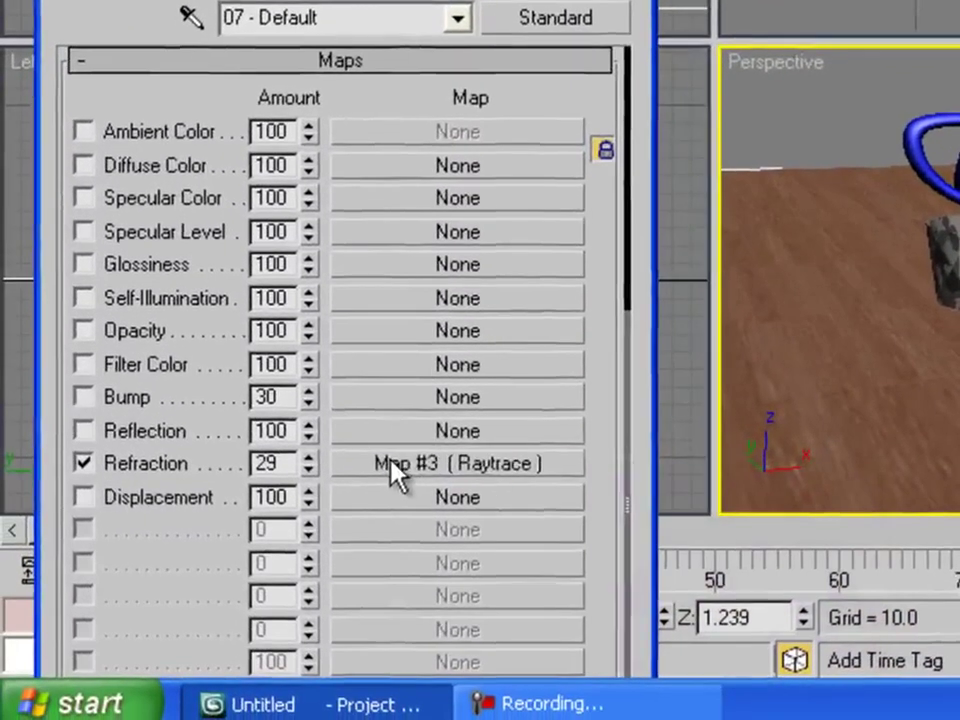
pyautogui.moveTo(232, 620); pyautogui.dragTo(232, 600)
pyautogui.moveTo(397, 440); pyautogui.dragTo(398, 430)
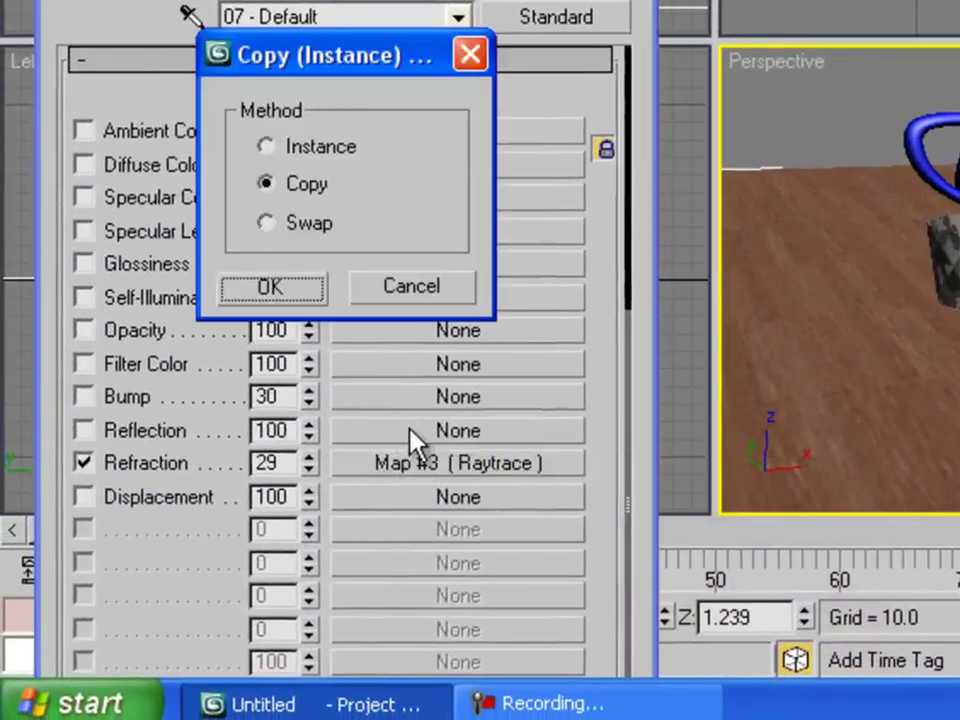
pyautogui.click(297, 296)
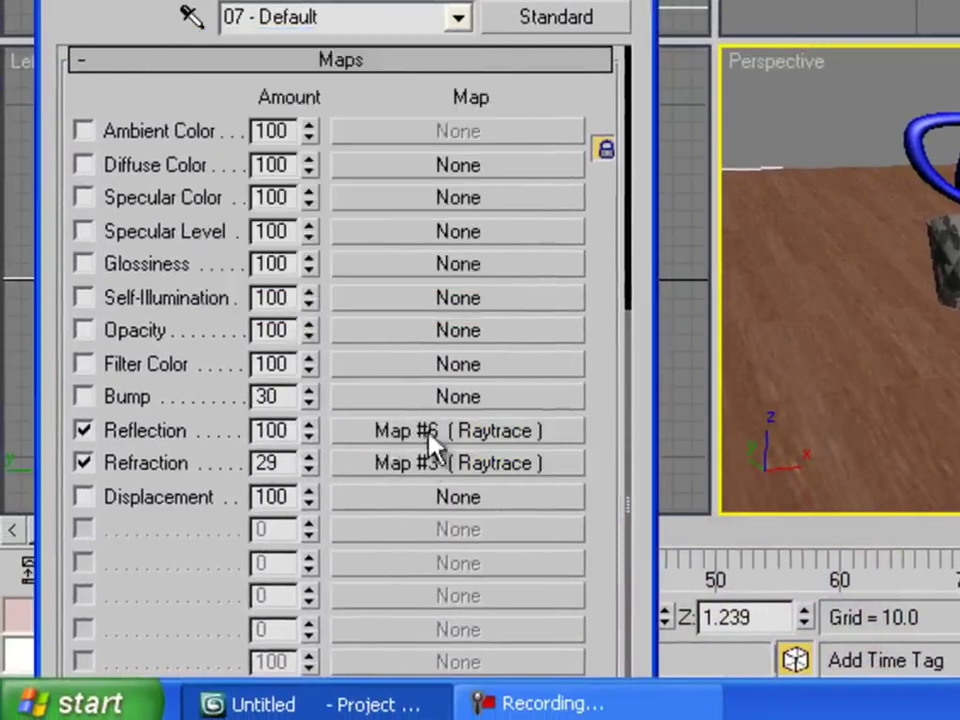
pyautogui.moveTo(312, 437); pyautogui.dragTo(326, 557)
pyautogui.press('F9')
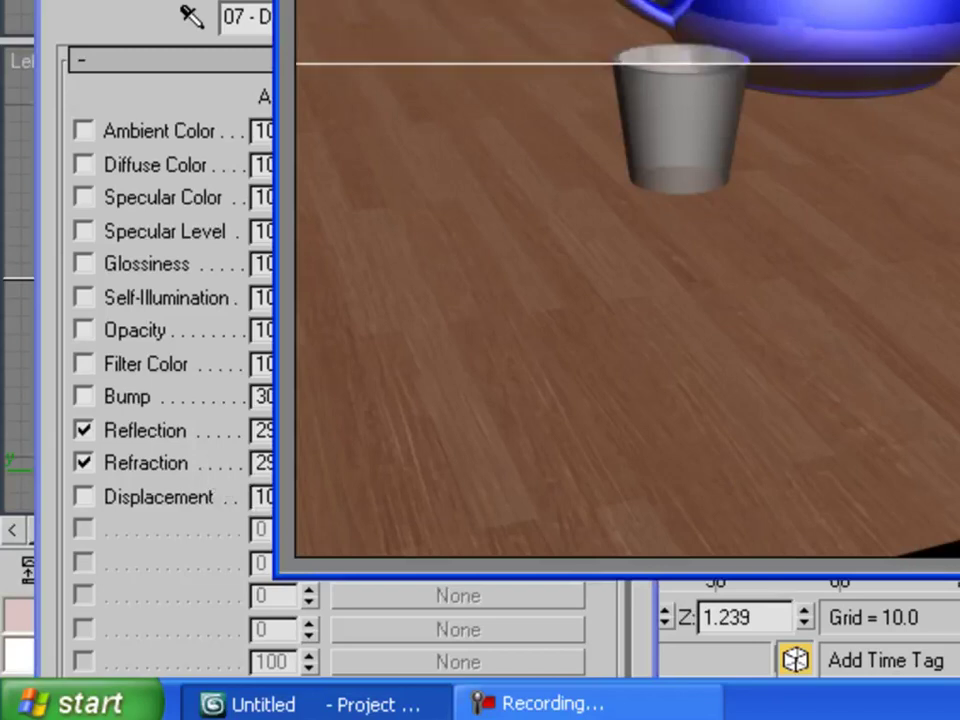
# Switch off the cup material's refraction map and re-render.
pyautogui.press('Escape')
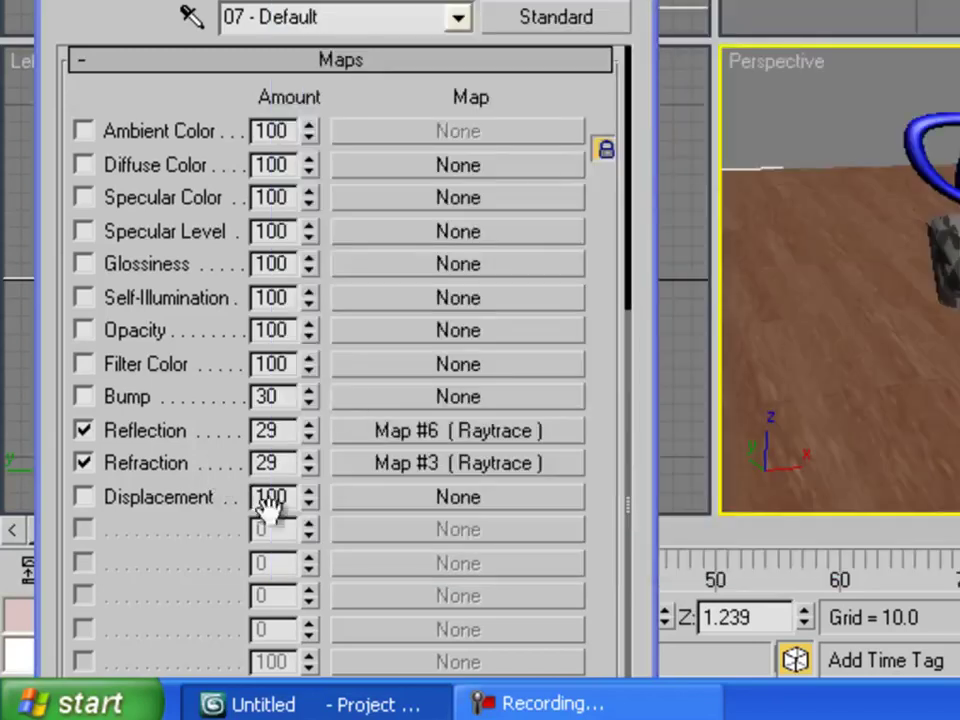
pyautogui.click(152, 463)
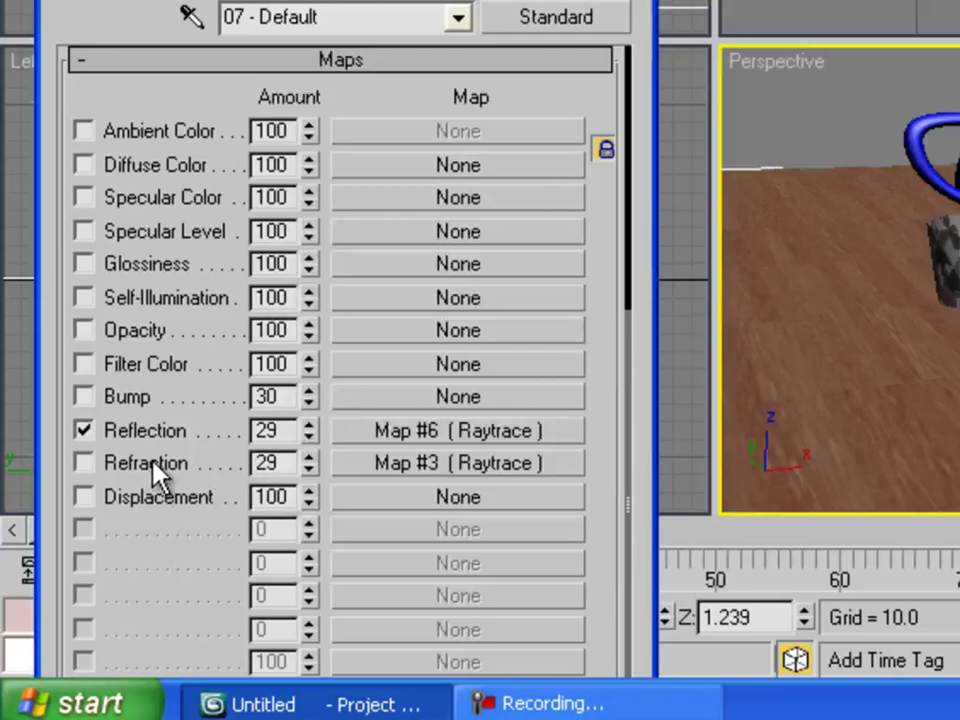
pyautogui.hotkey('shift', 'q')
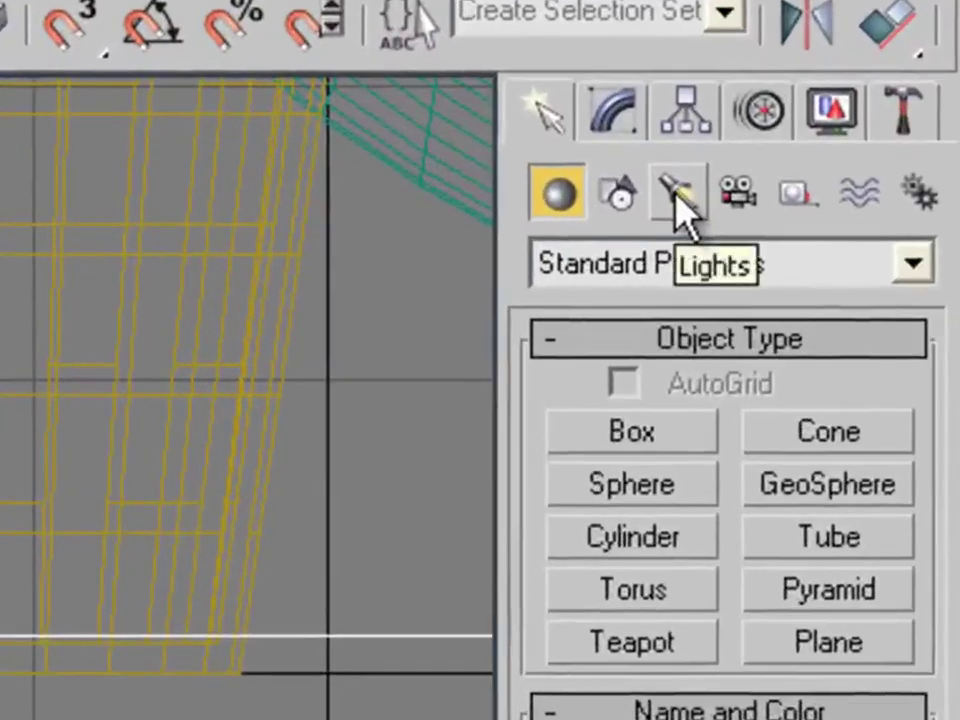
# Place an Omni light with shadows on and shadow density about 0.75.
pyautogui.click(855, 124)
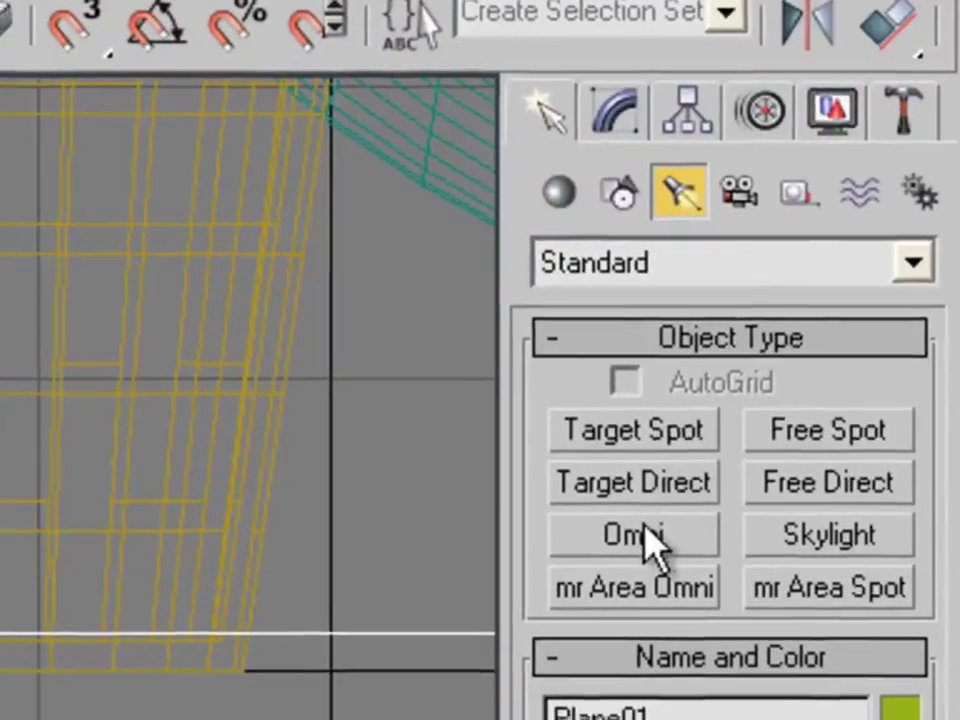
pyautogui.click(640, 537)
pyautogui.click(580, 567)
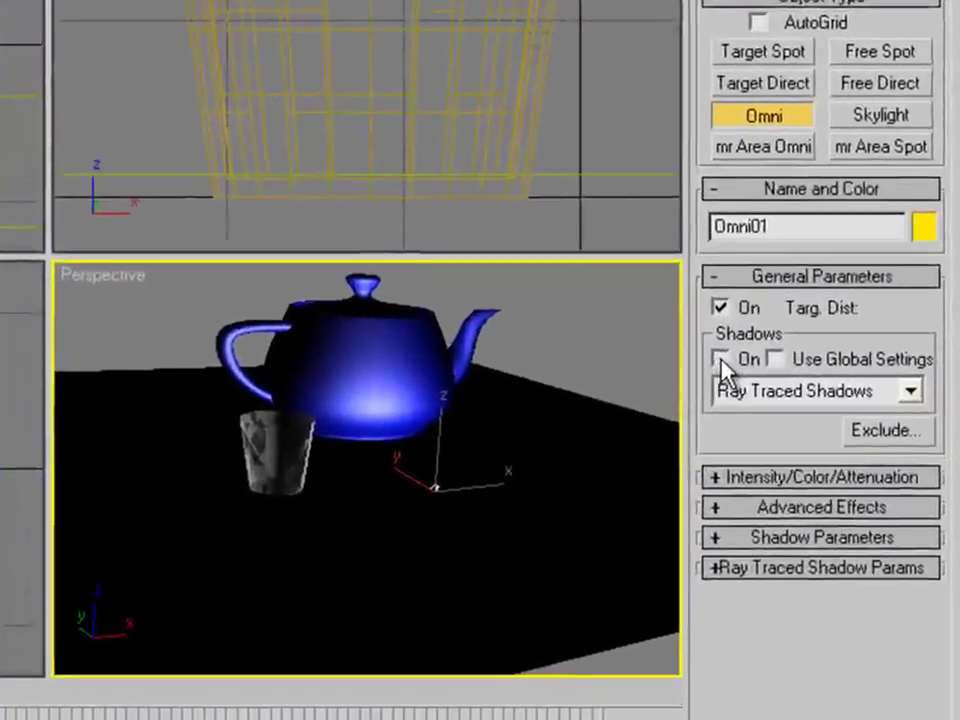
pyautogui.click(788, 469)
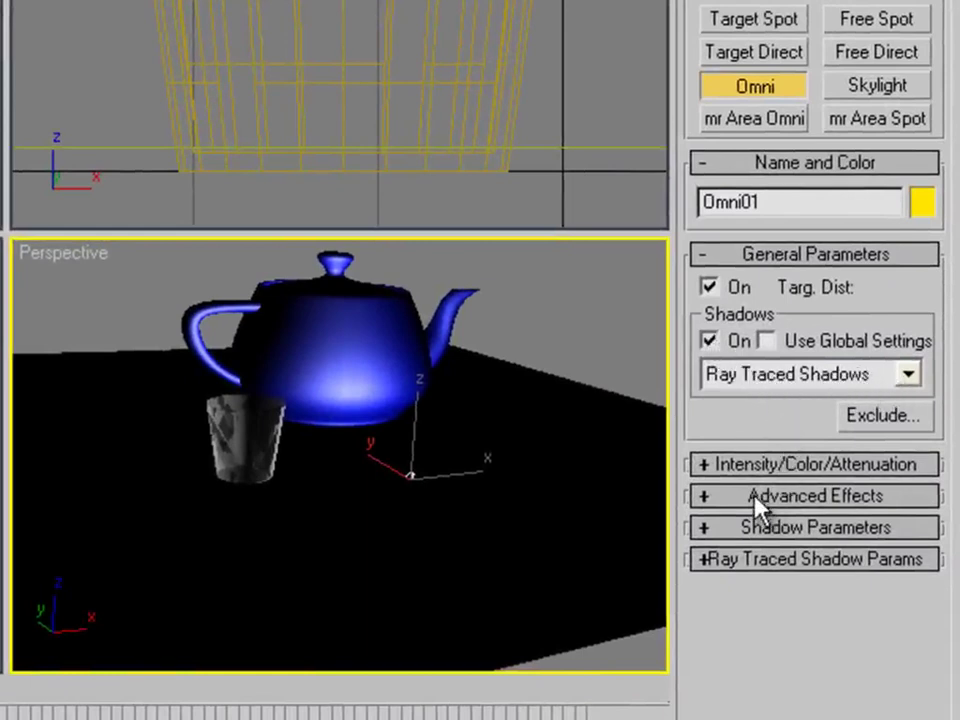
pyautogui.click(725, 500)
pyautogui.click(725, 500)
pyautogui.click(739, 528)
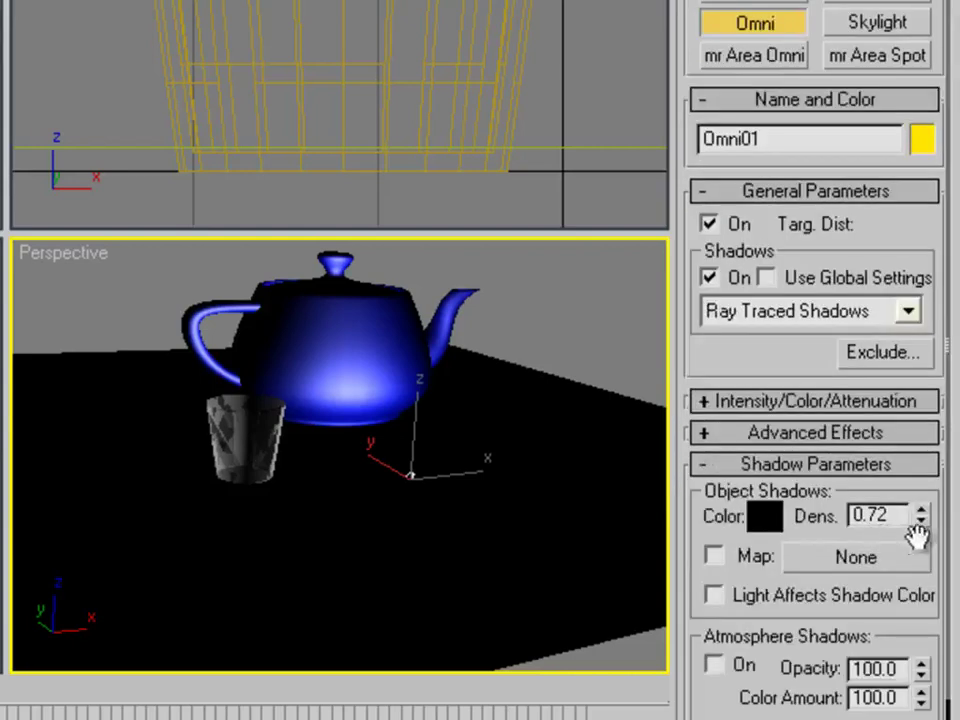
pyautogui.moveTo(925, 535); pyautogui.dragTo(921, 514)
pyautogui.click(795, 466)
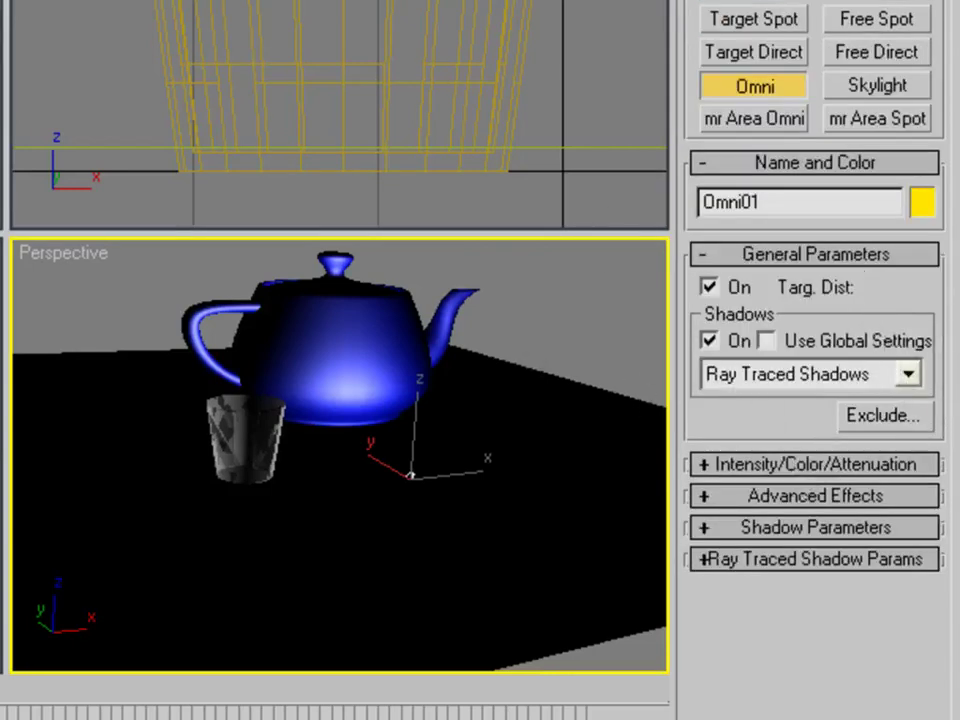
# Move Omni01 up high above the teapot and cup.
pyautogui.press('w')
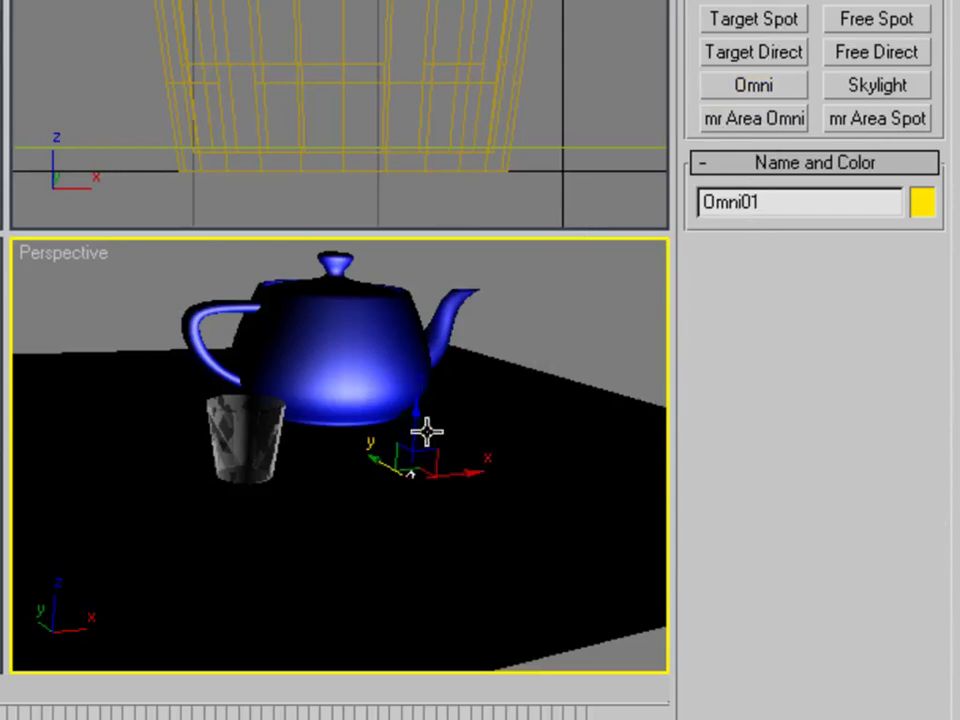
pyautogui.moveTo(420, 422); pyautogui.dragTo(446, 150)
pyautogui.scroll(-5, 385, 480)
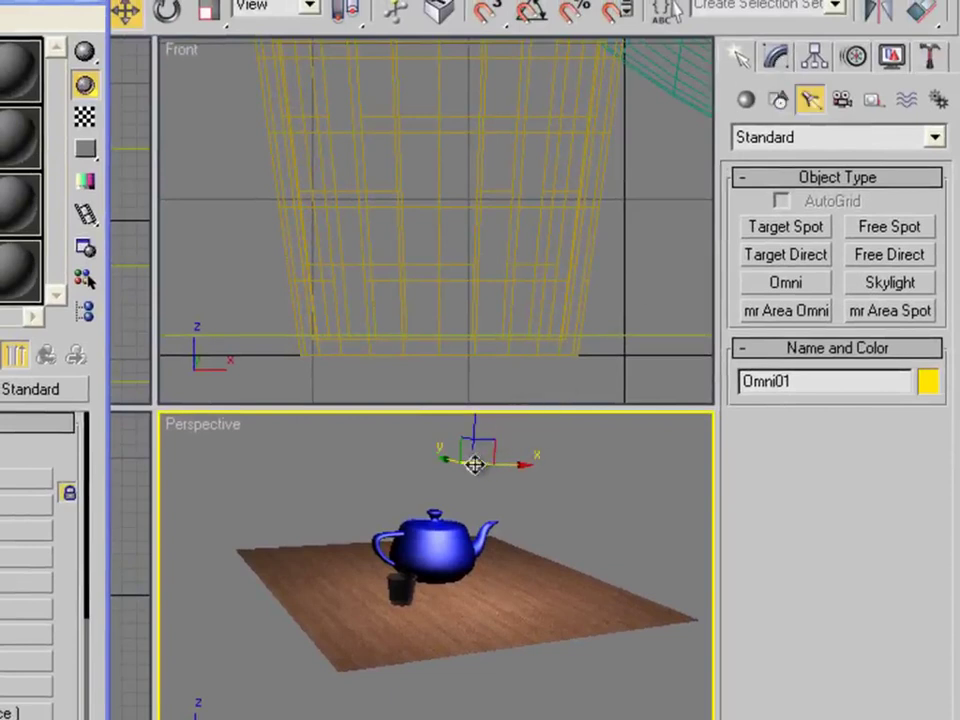
# Change Omni01's shadow type to Area Shadows and render the Perspective view.
pyautogui.click(777, 60)
pyautogui.click(914, 609)
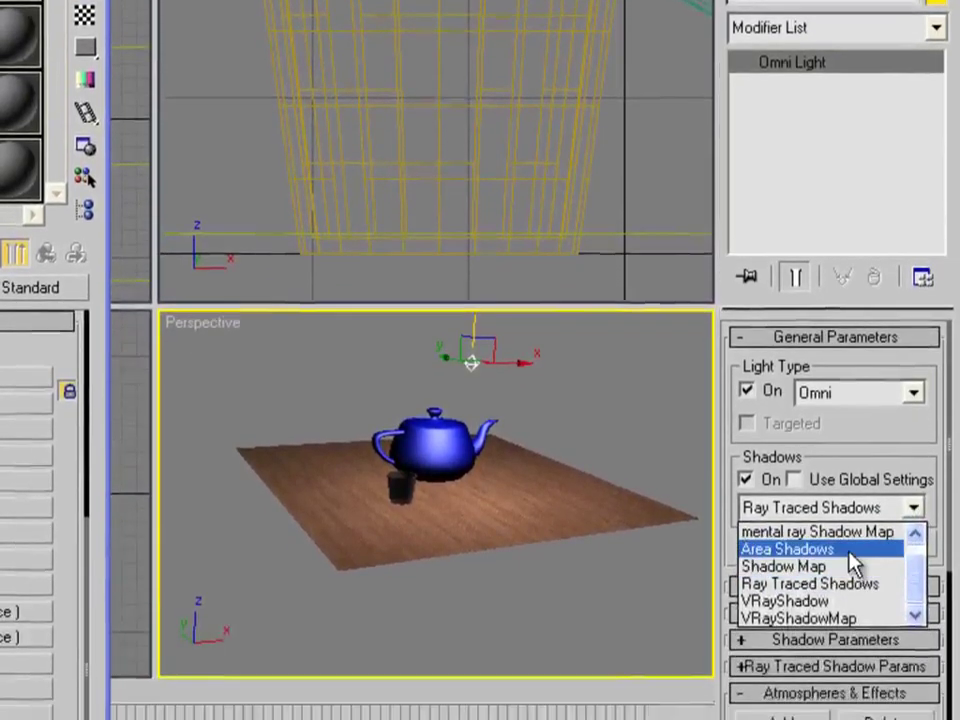
pyautogui.click(852, 645)
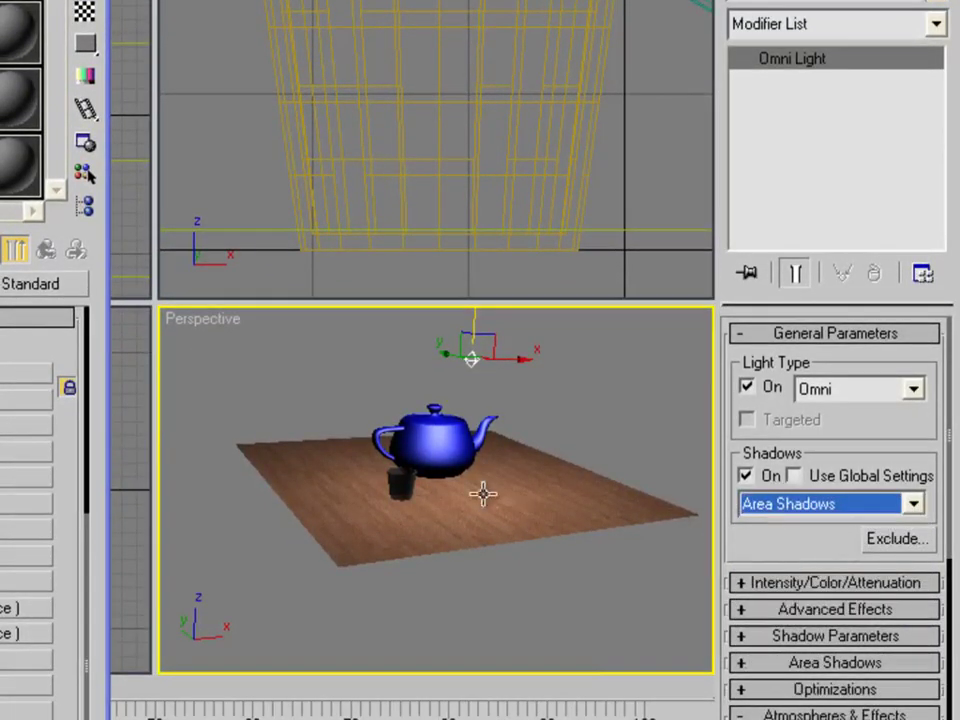
pyautogui.scroll(5, 482, 493)
pyautogui.hotkey('shift', 'q')
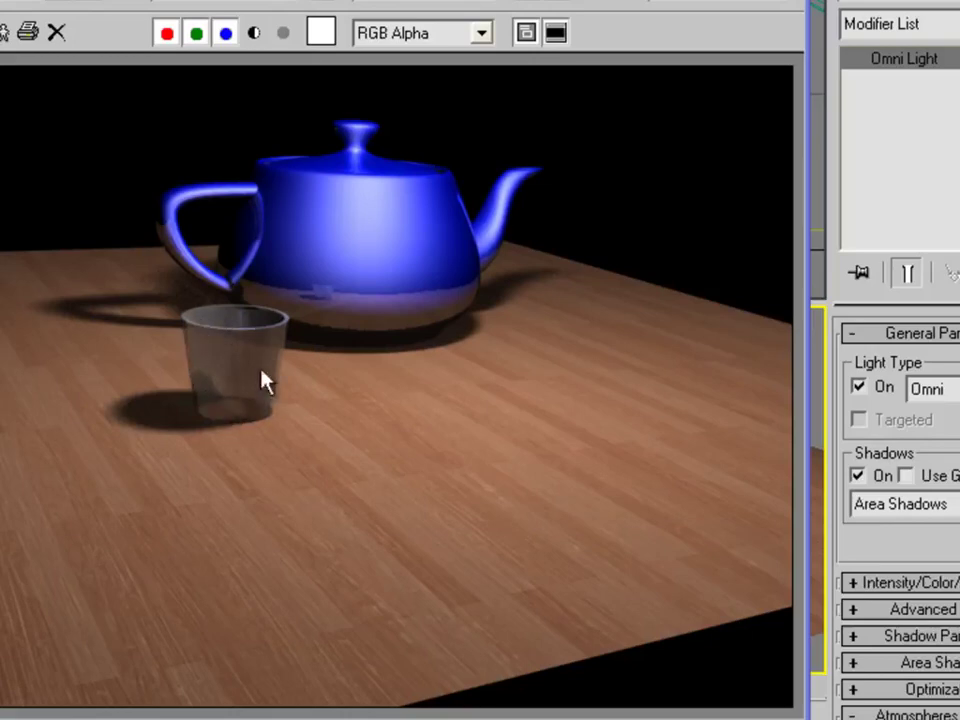
# Test-render Omni01 with Shadow Map, then with Area Shadows.
pyautogui.click(926, 497)
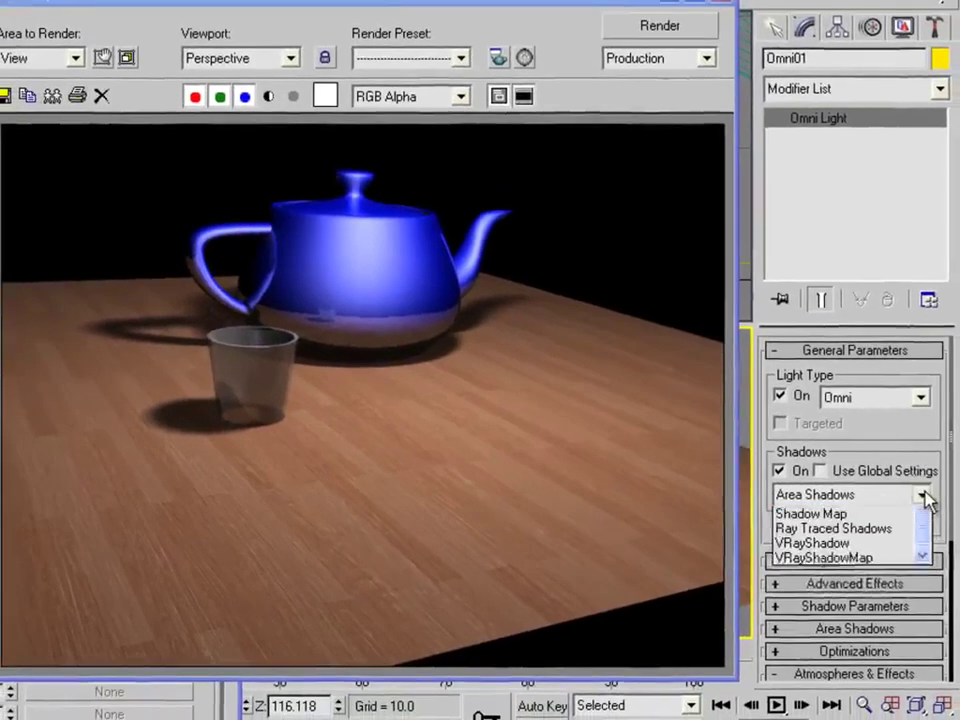
pyautogui.click(885, 542)
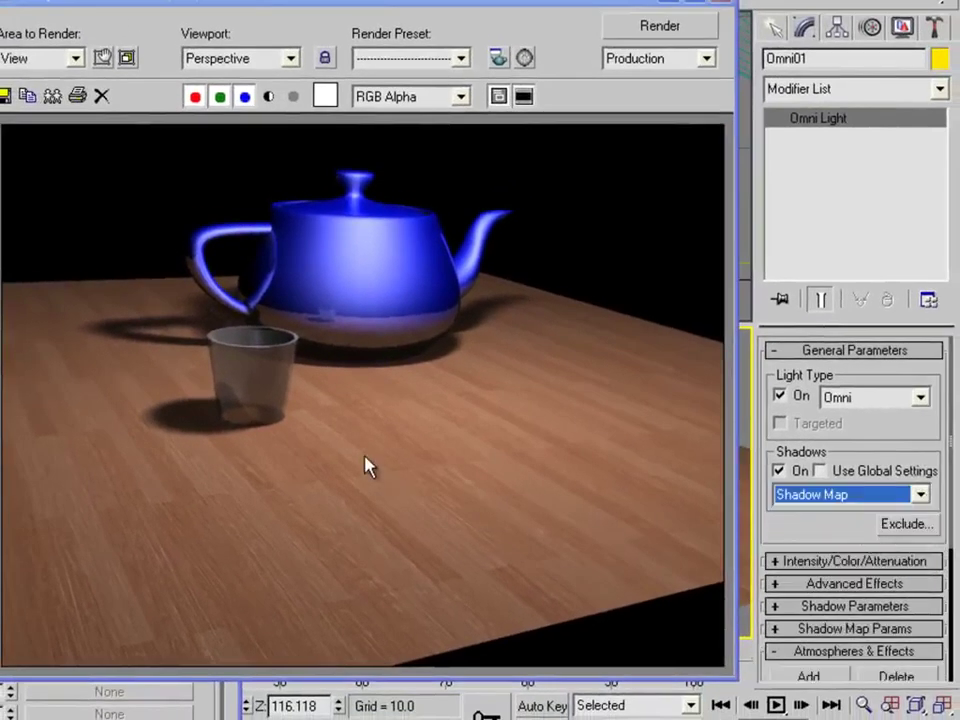
pyautogui.hotkey('shift', 'q')
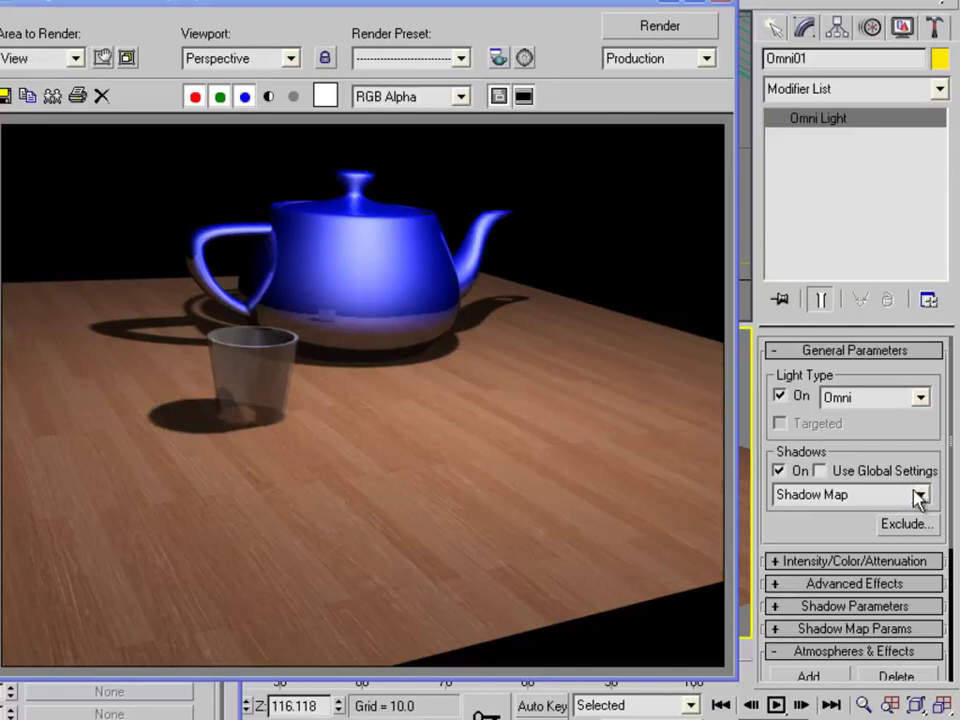
pyautogui.click(920, 494)
pyautogui.click(881, 529)
pyautogui.hotkey('shift', 'q')
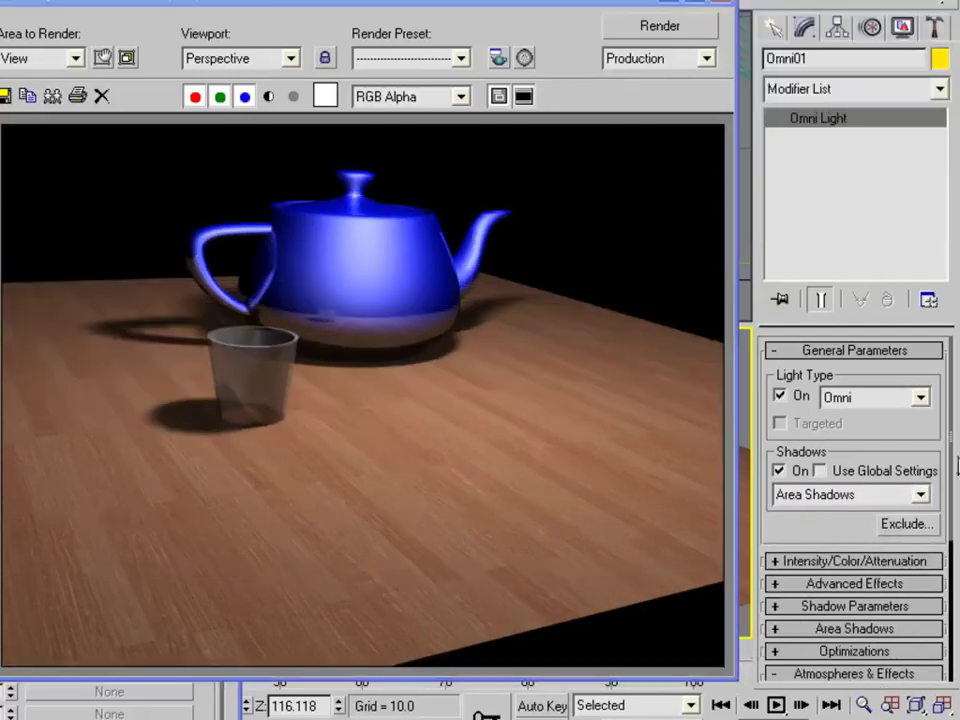
# Switch Omni01 to Ray Traced Shadows, render, and close the render window.
pyautogui.click(921, 494)
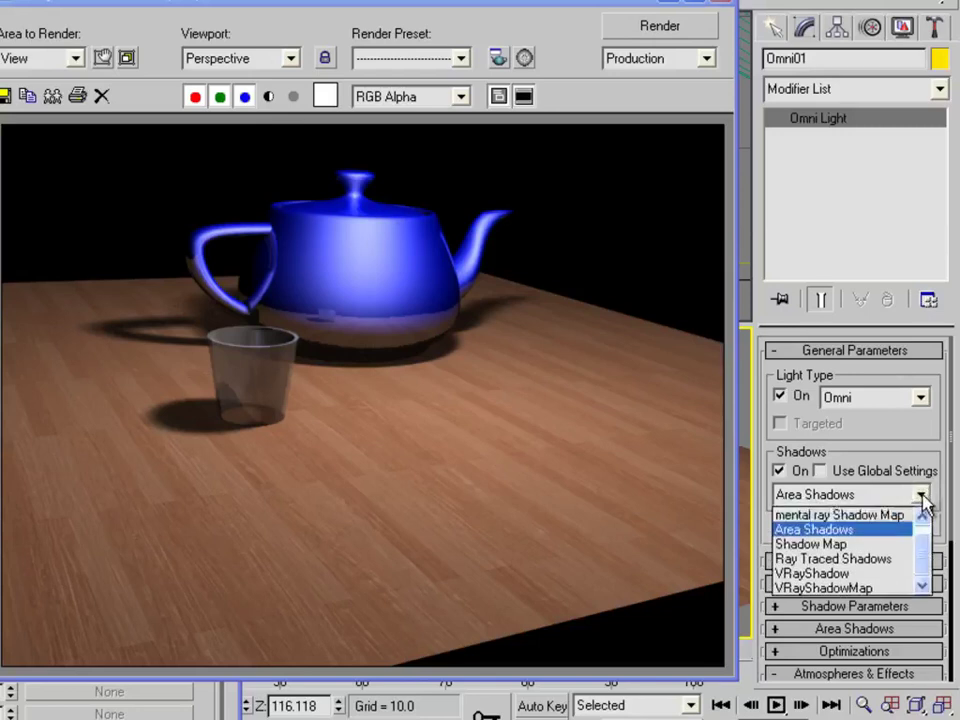
pyautogui.click(843, 559)
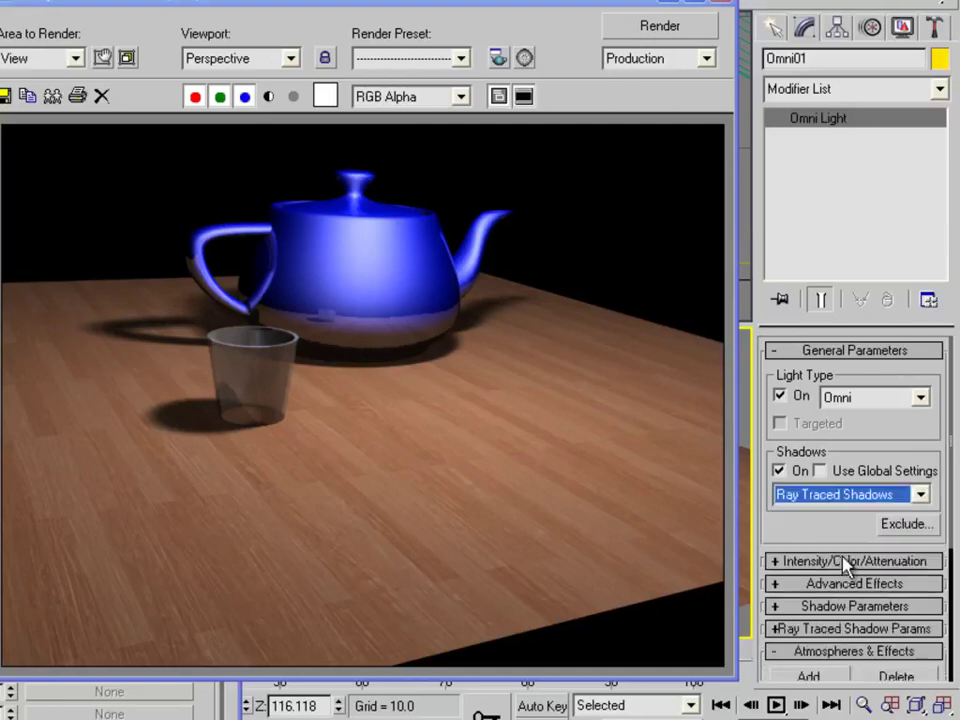
pyautogui.press('F9')
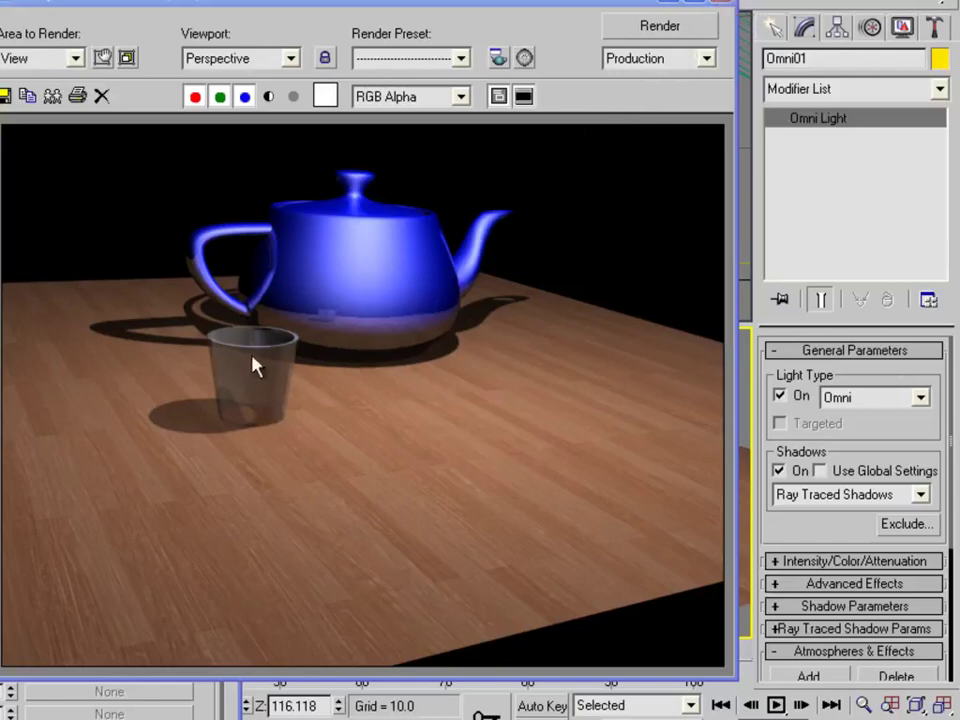
pyautogui.click(724, 5)
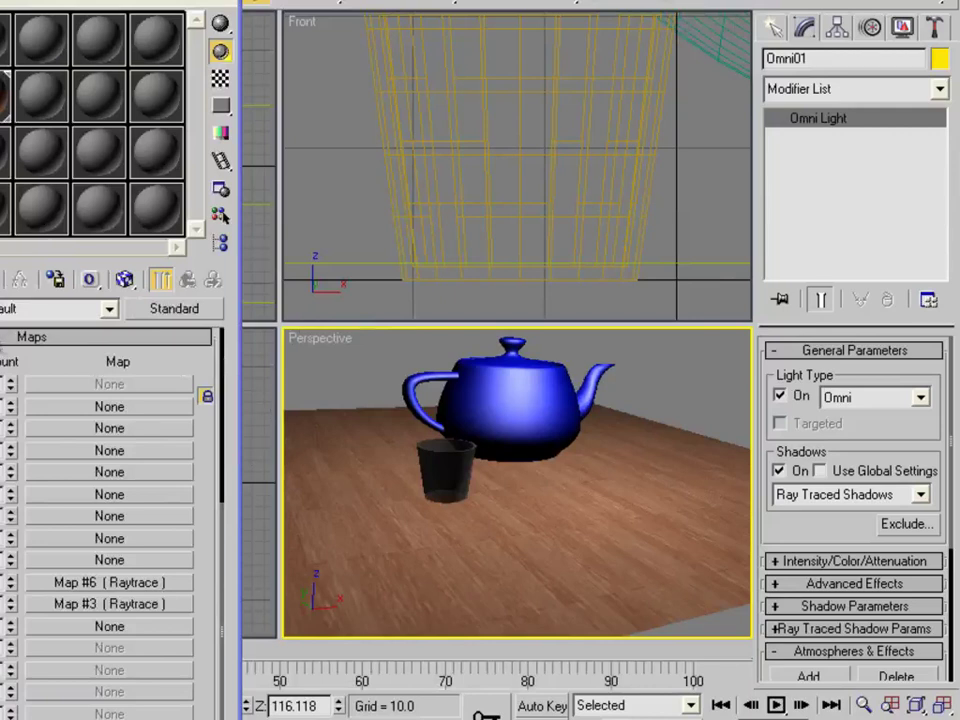
# Lighten the glass material's diffuse colour to near-white.
pyautogui.click(31, 336)
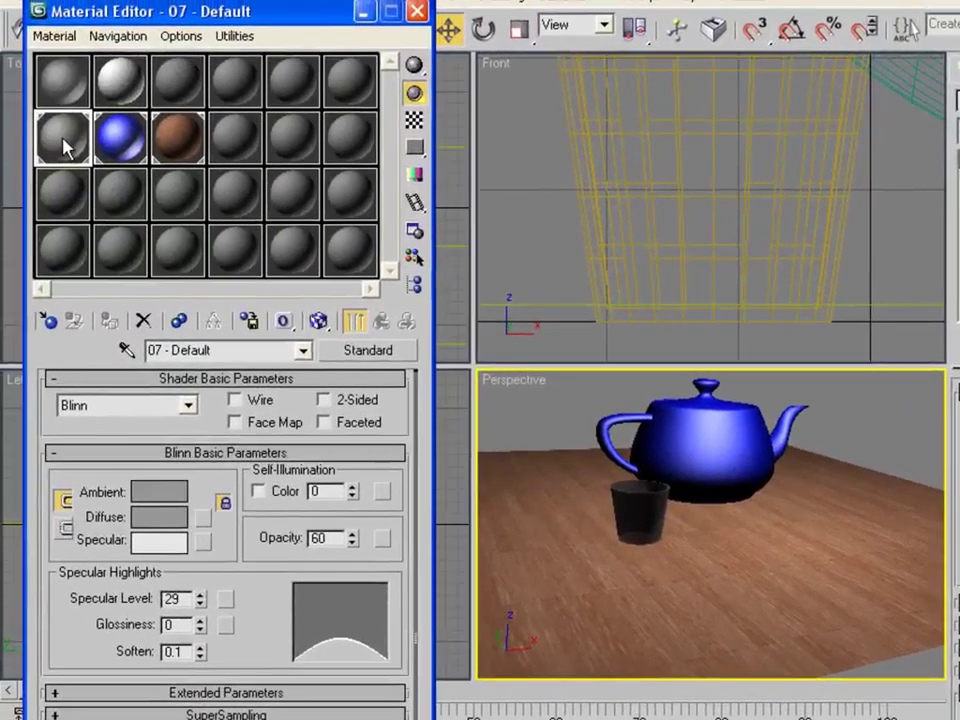
pyautogui.click(168, 519)
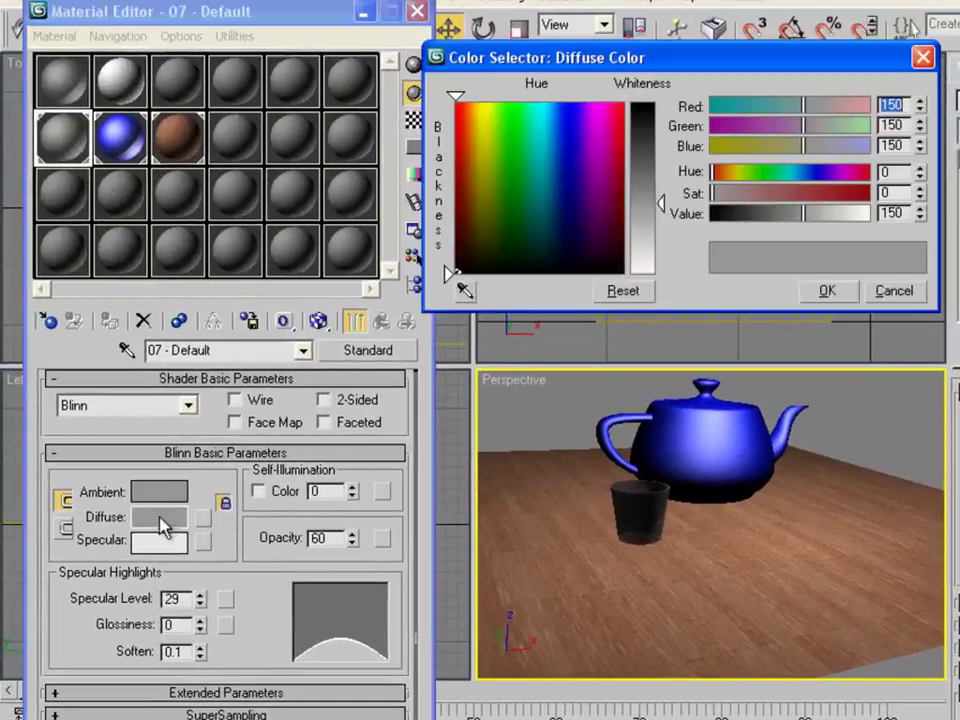
pyautogui.moveTo(660, 203); pyautogui.dragTo(660, 268)
pyautogui.click(812, 292)
# Render the scene twice to check the lighter glass cup.
pyautogui.hotkey('shift', 'q')
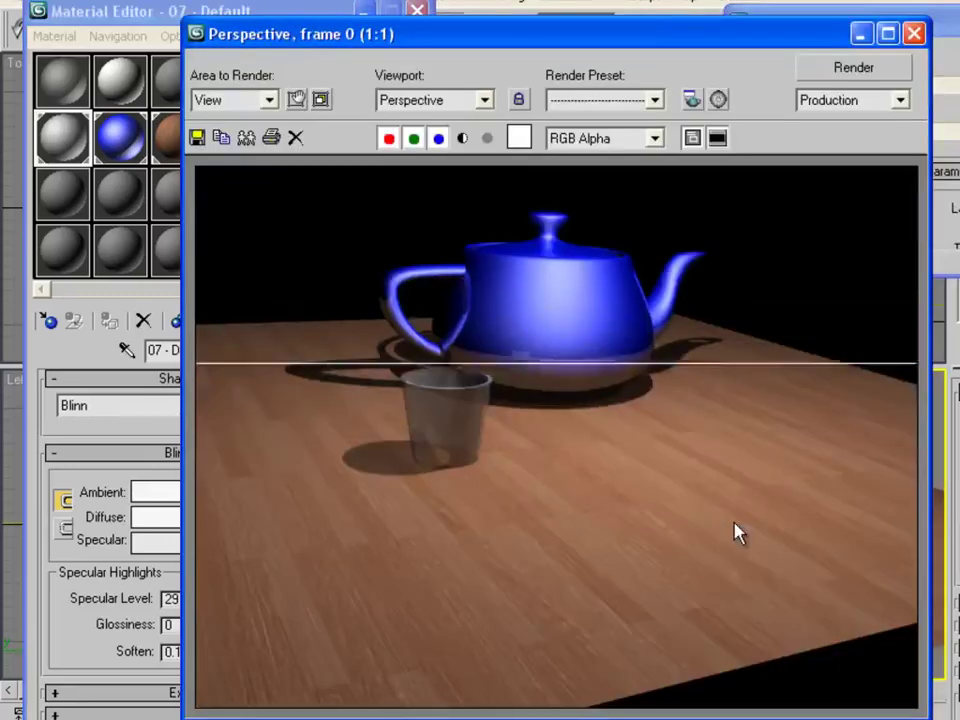
pyautogui.click(913, 33)
pyautogui.scroll(4, 790, 550)
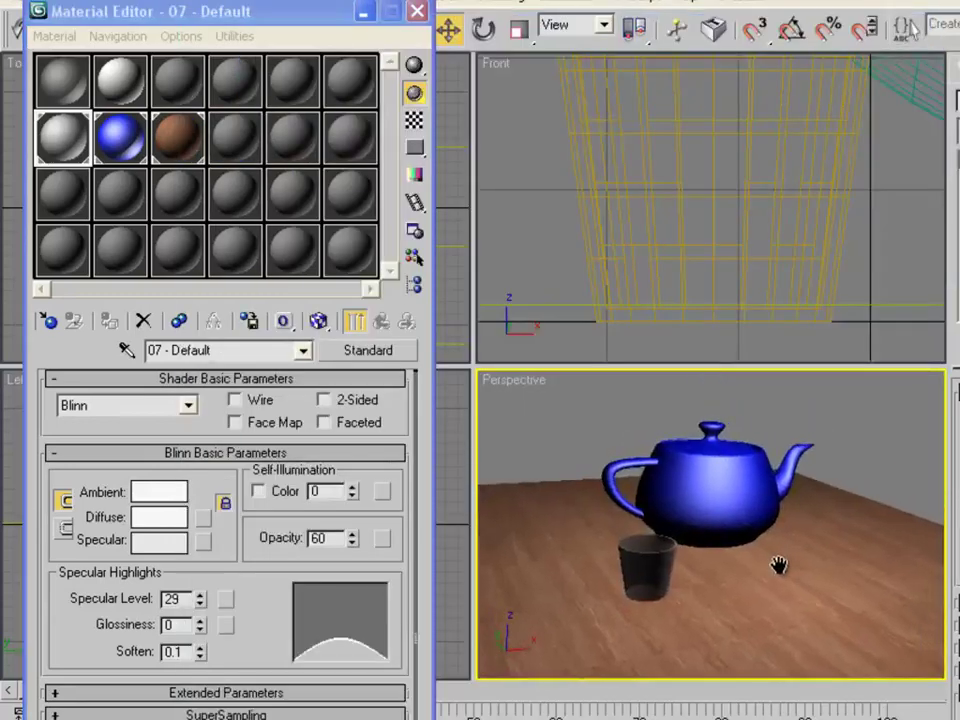
pyautogui.hotkey('shift', 'q')
# Open Environment and Effects and choose a Bitmap as the environment map.
pyautogui.click(958, 25)
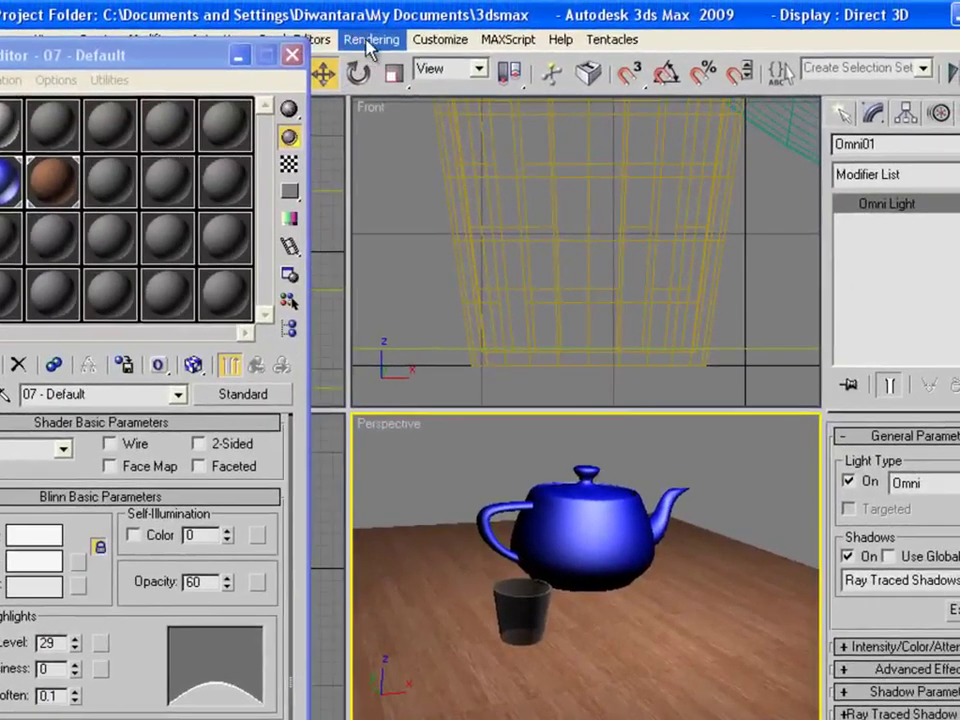
pyautogui.click(470, 5)
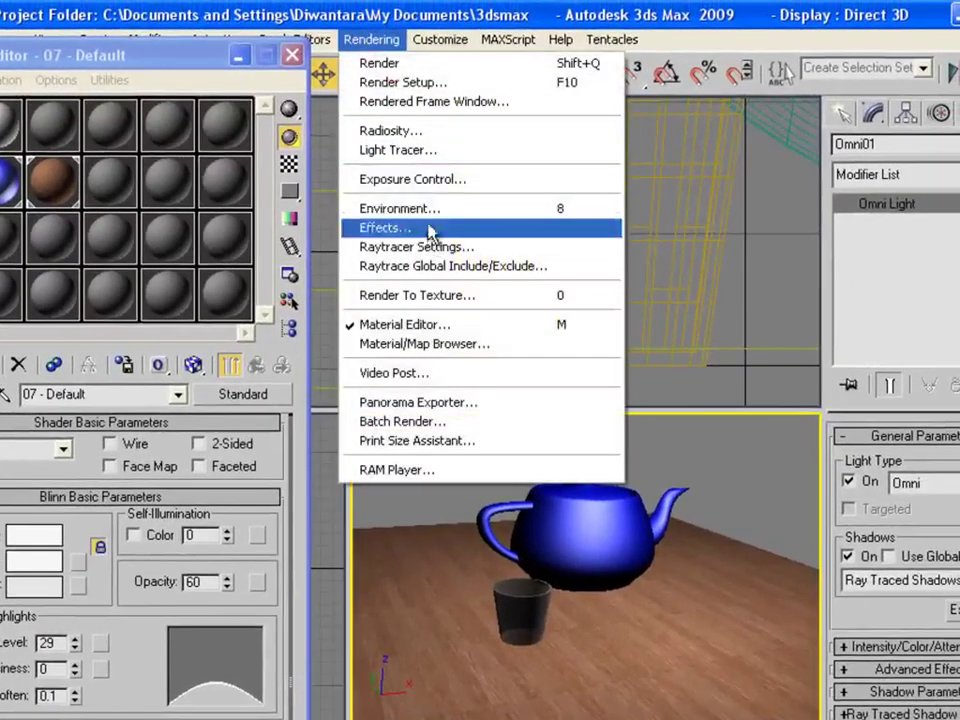
pyautogui.click(425, 209)
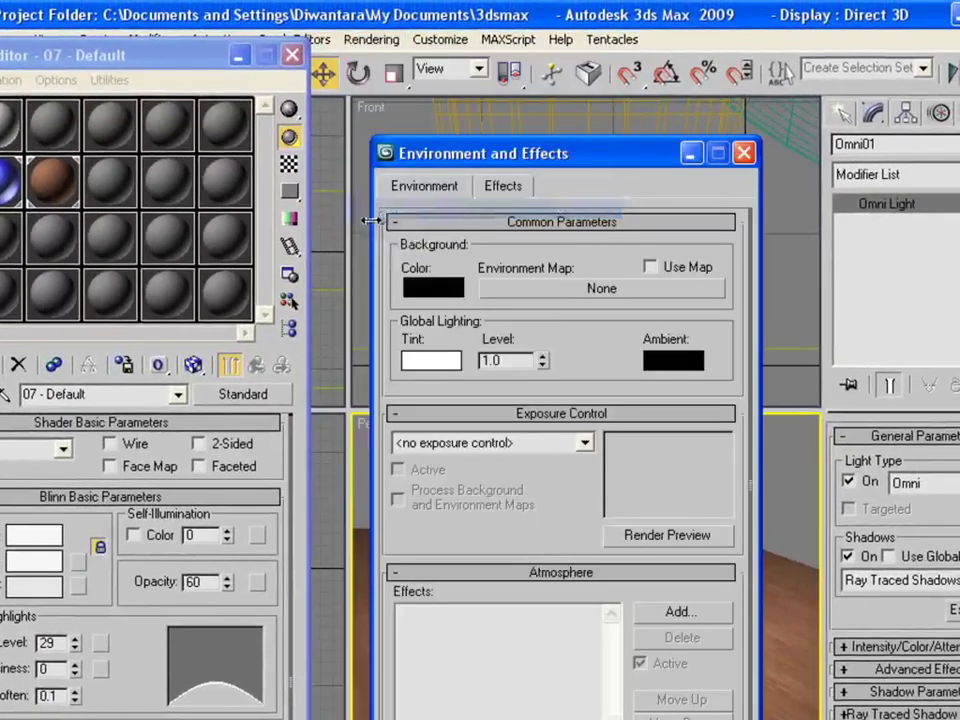
pyautogui.click(544, 289)
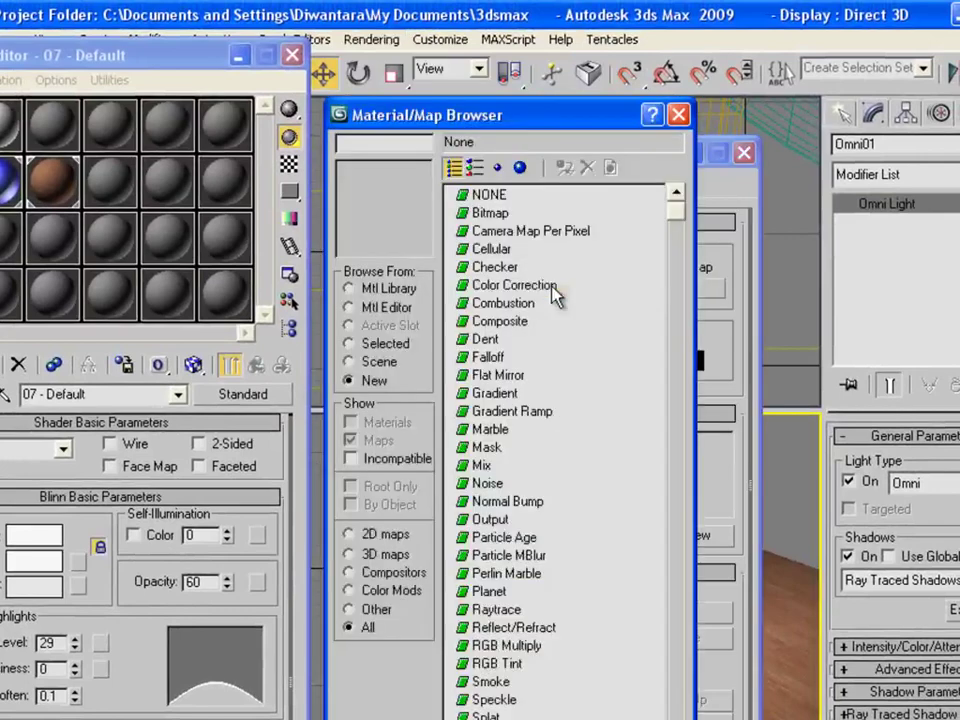
pyautogui.doubleClick(484, 214)
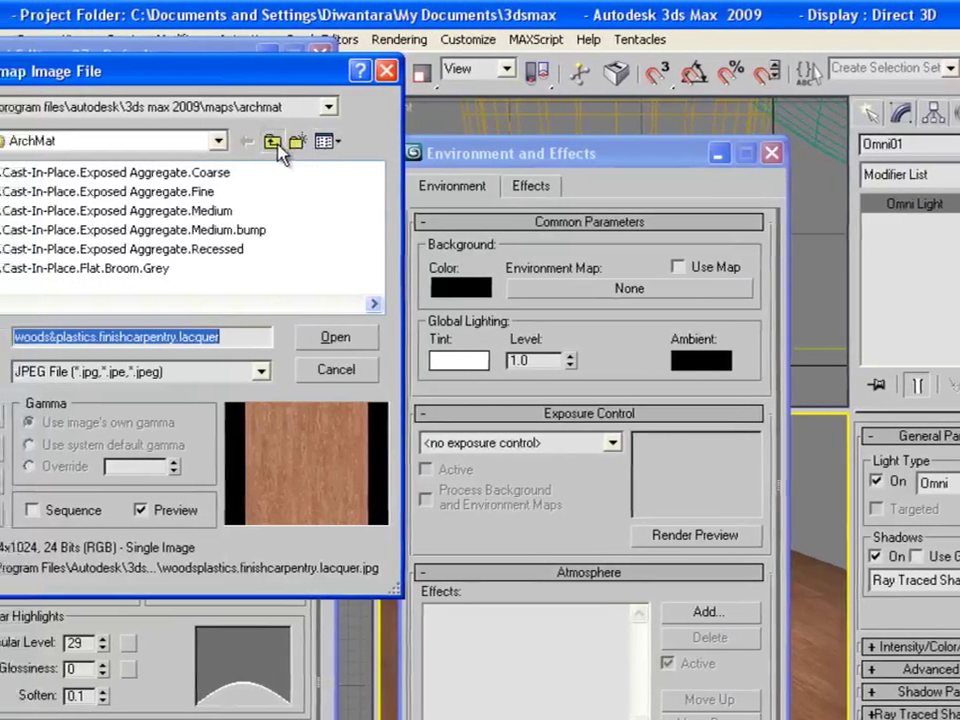
# Load maps\Backgrounds\MEADOW1.JPG as the background and render the scene.
pyautogui.click(243, 141)
pyautogui.click(297, 142)
pyautogui.click(330, 166)
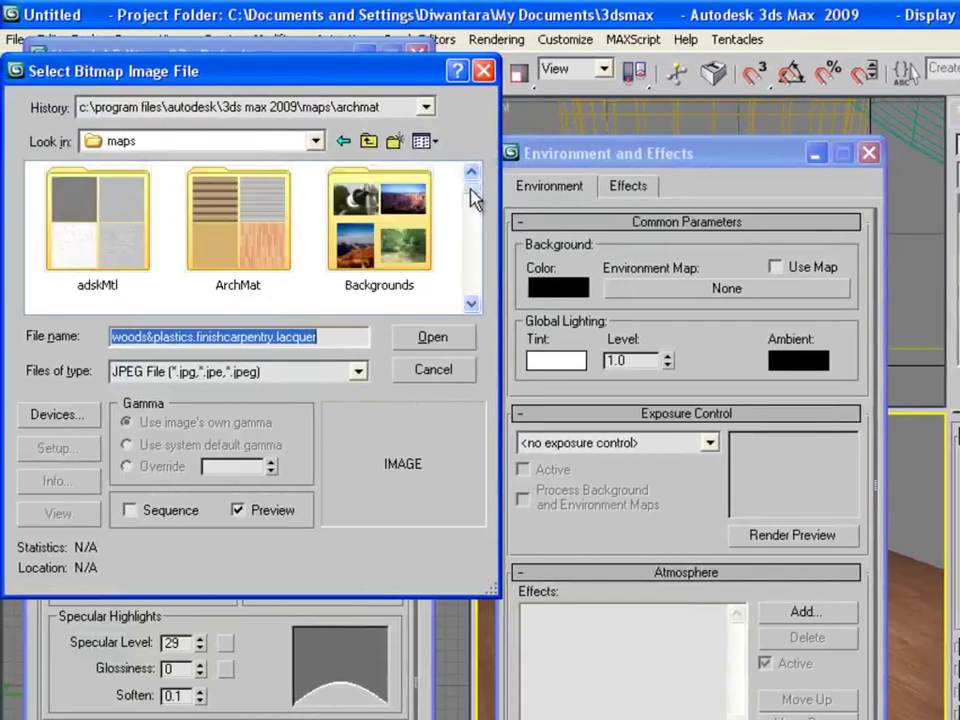
pyautogui.moveTo(474, 198); pyautogui.dragTo(486, 279)
pyautogui.doubleClick(406, 226)
pyautogui.click(407, 261)
pyautogui.doubleClick(390, 274)
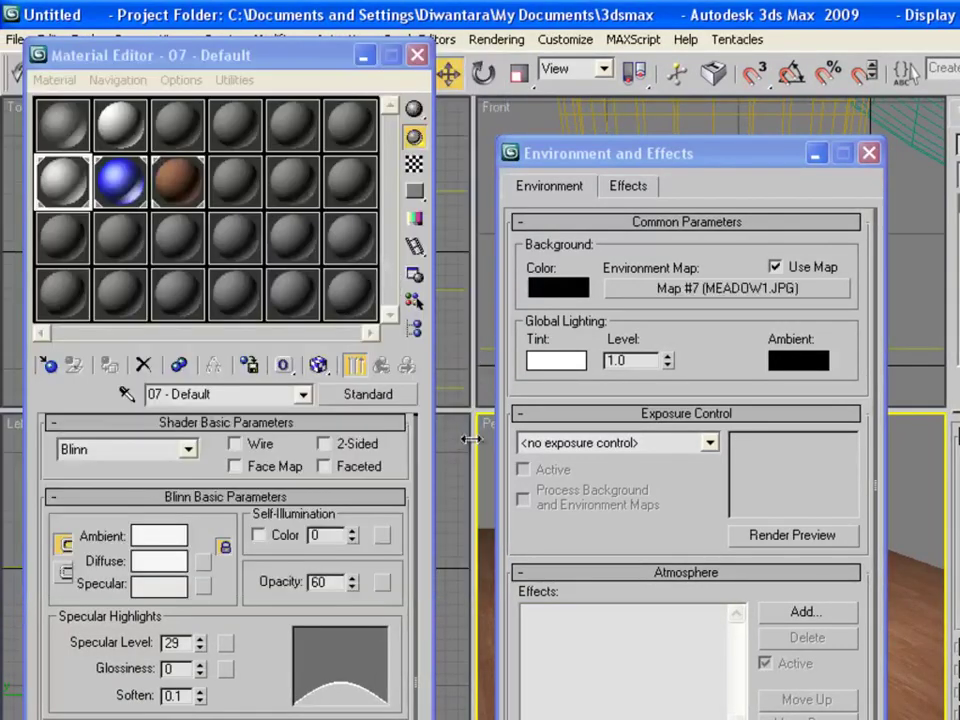
pyautogui.click(869, 152)
pyautogui.hotkey('shift', 'q')
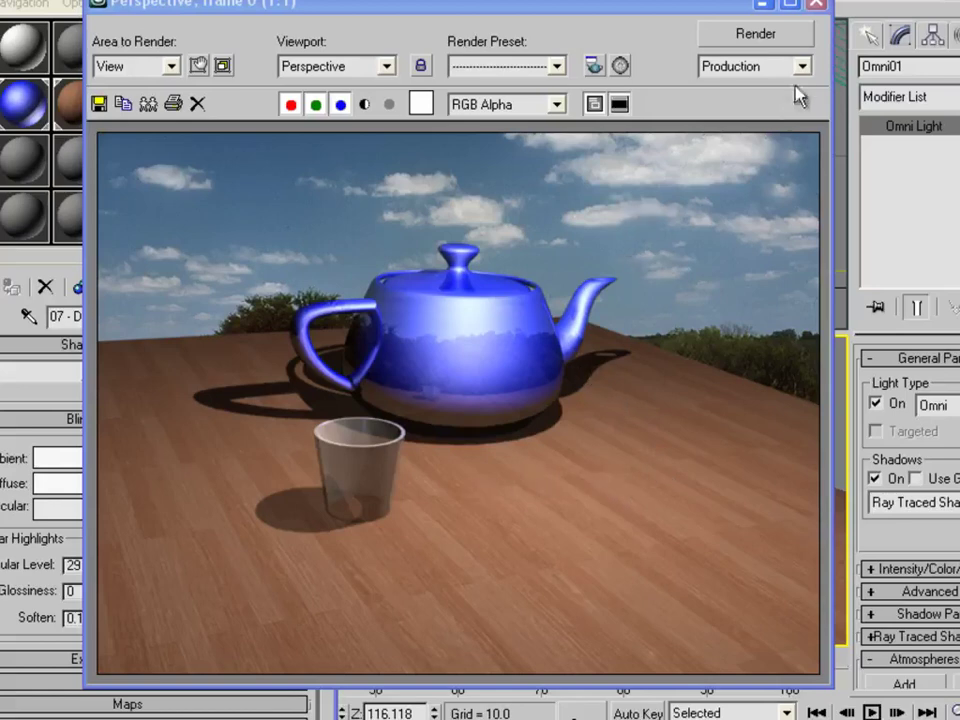
# Orbit the Perspective view to a lower side angle and render it.
pyautogui.click(817, 4)
pyautogui.keyDown('alt'); pyautogui.moveTo(700, 562); pyautogui.dragTo(578, 557, button='middle'); pyautogui.keyUp('alt')
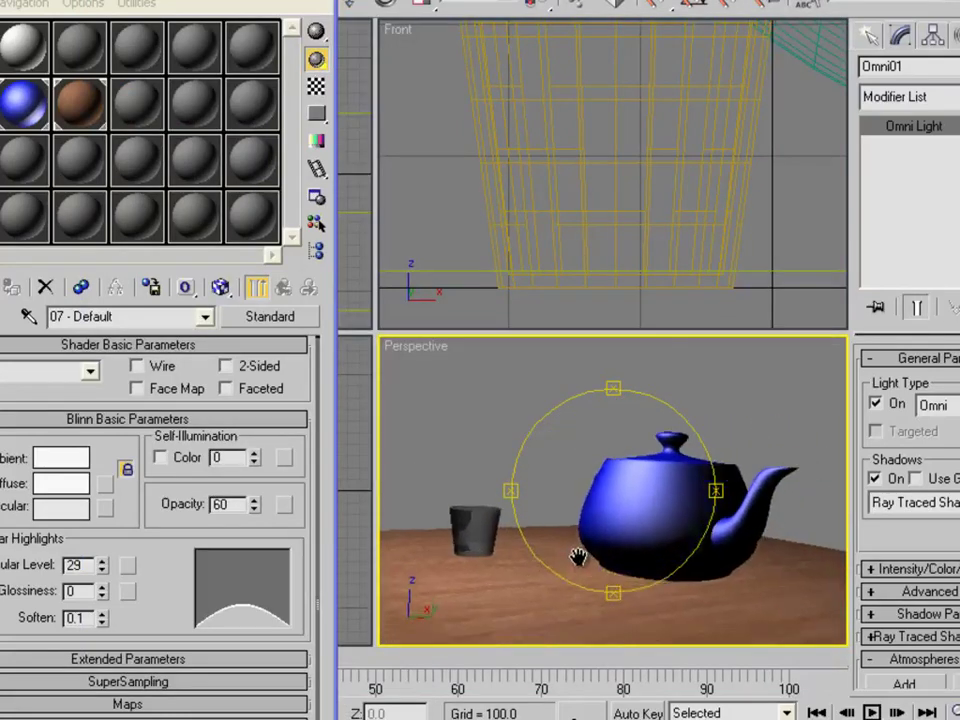
pyautogui.press('F9')
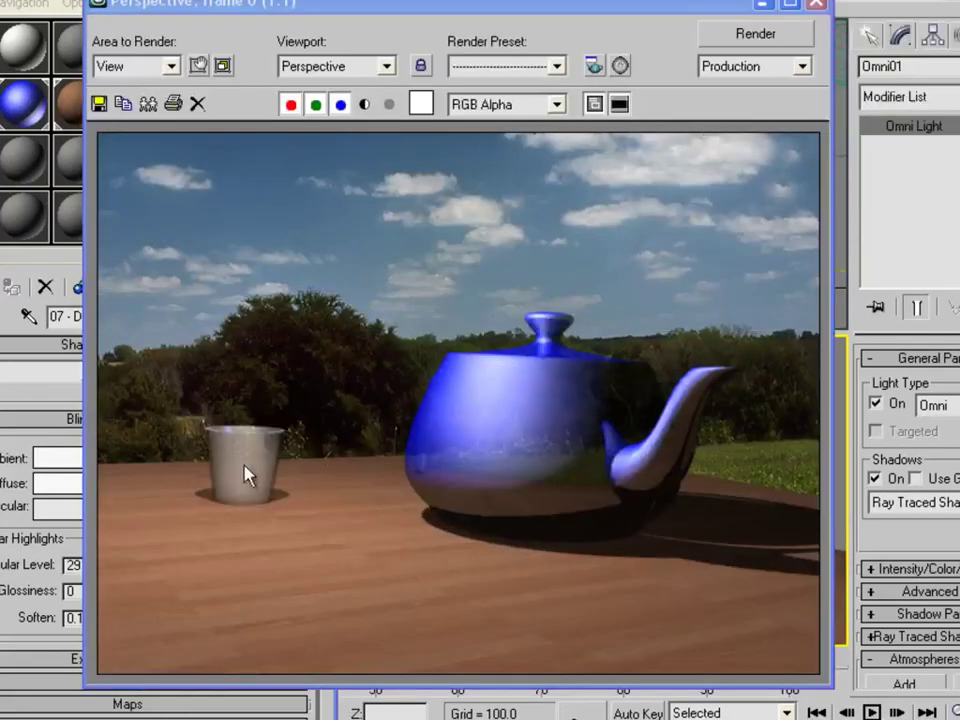
# Drop the glass material's opacity to about 46 and re-render.
pyautogui.click(817, 4)
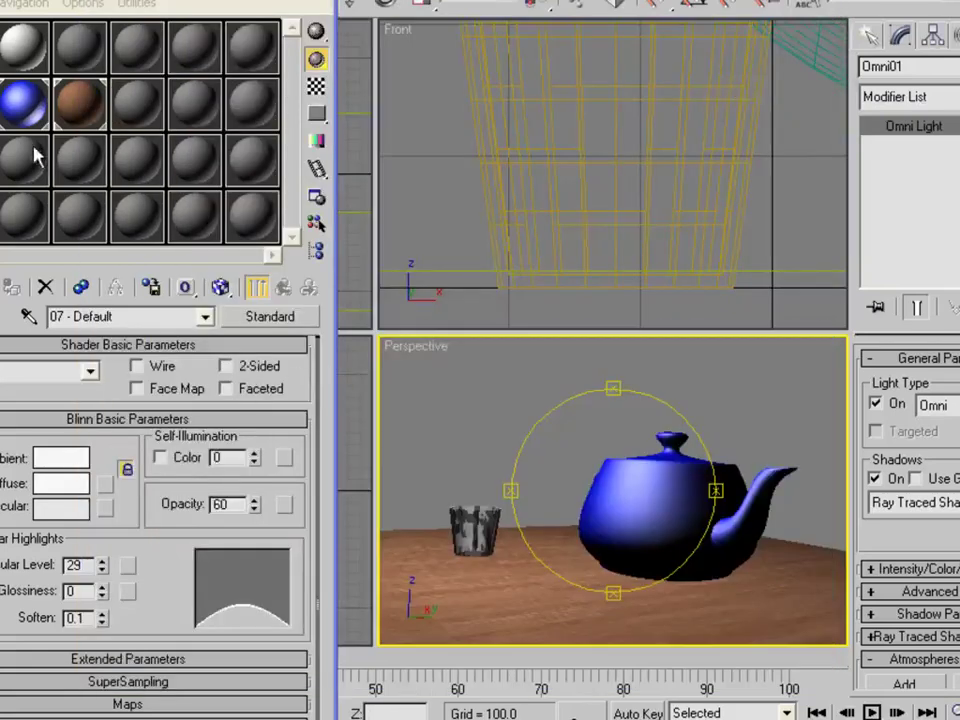
pyautogui.moveTo(254, 509); pyautogui.dragTo(257, 538)
pyautogui.press('F9')
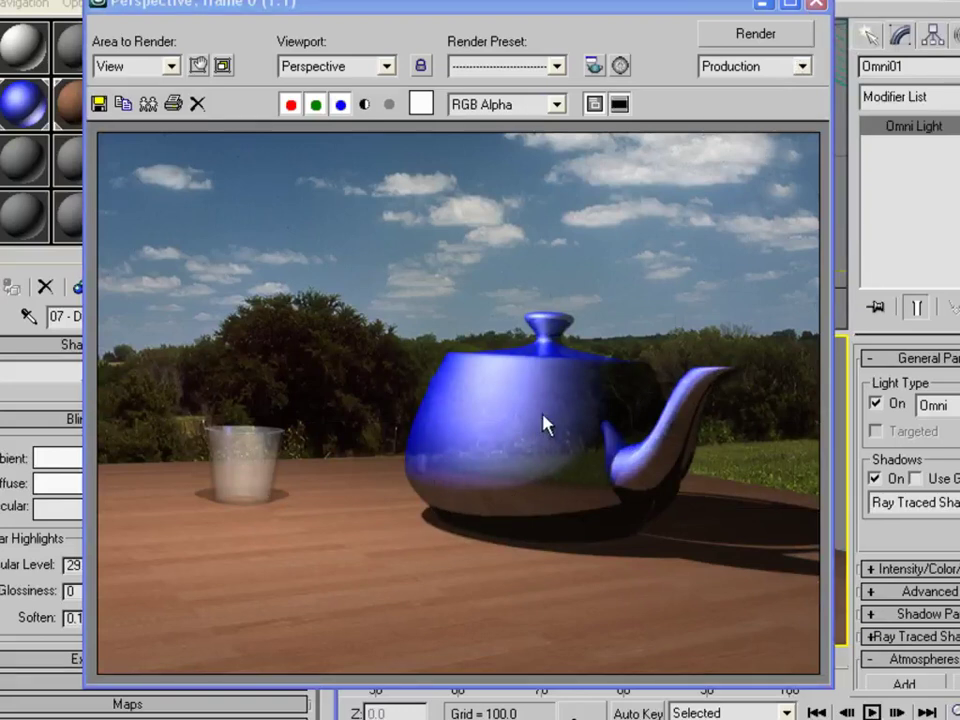
# Close the previous render and render the Perspective view again.
pyautogui.click(818, 10)
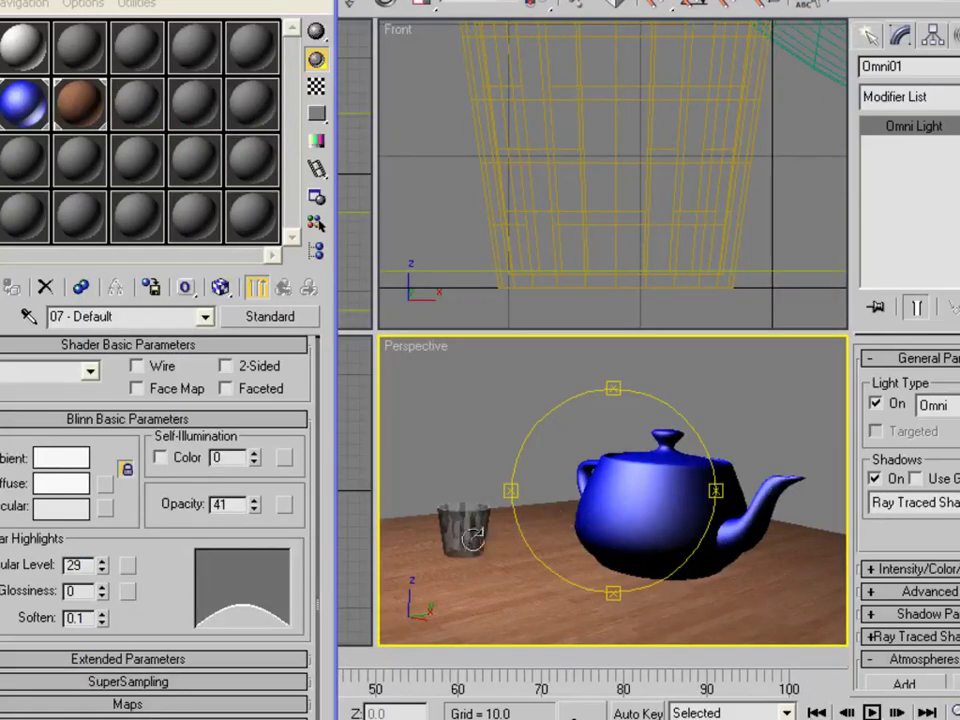
pyautogui.hotkey('shift', 'q')
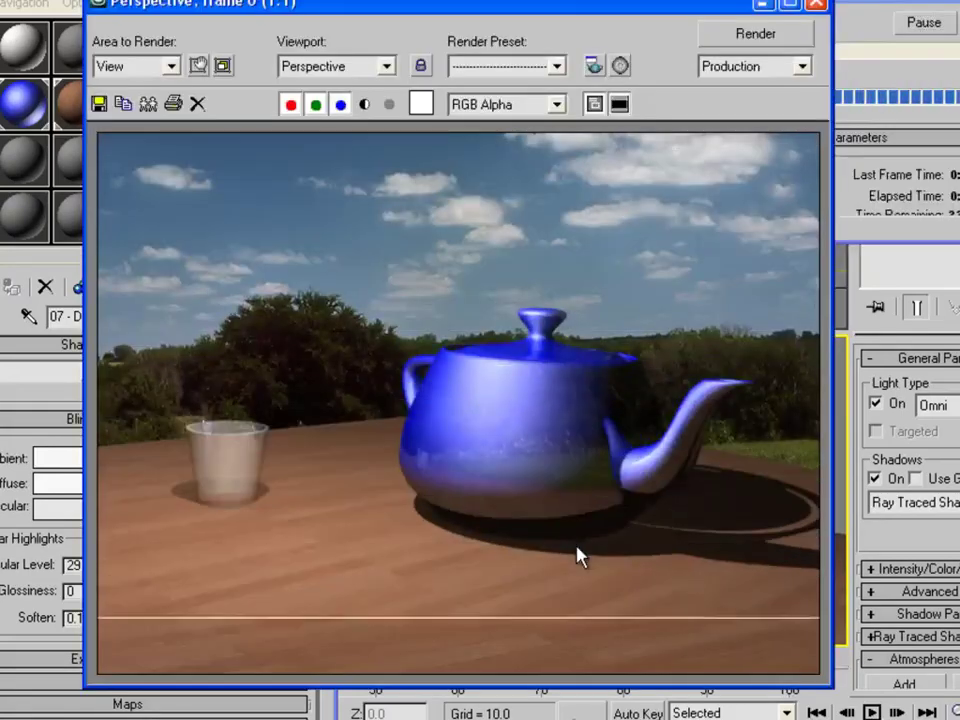